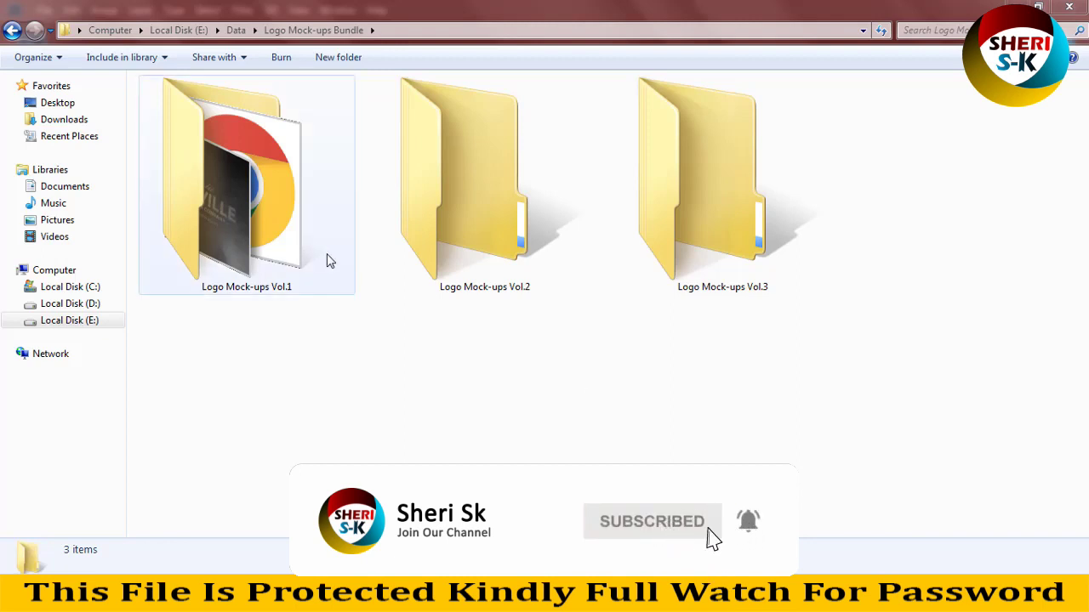
Select folders in the bundle, then open the Logo Mock-ups Vol.1 folder
{"action": "left_click", "coordinate": [270, 234]}
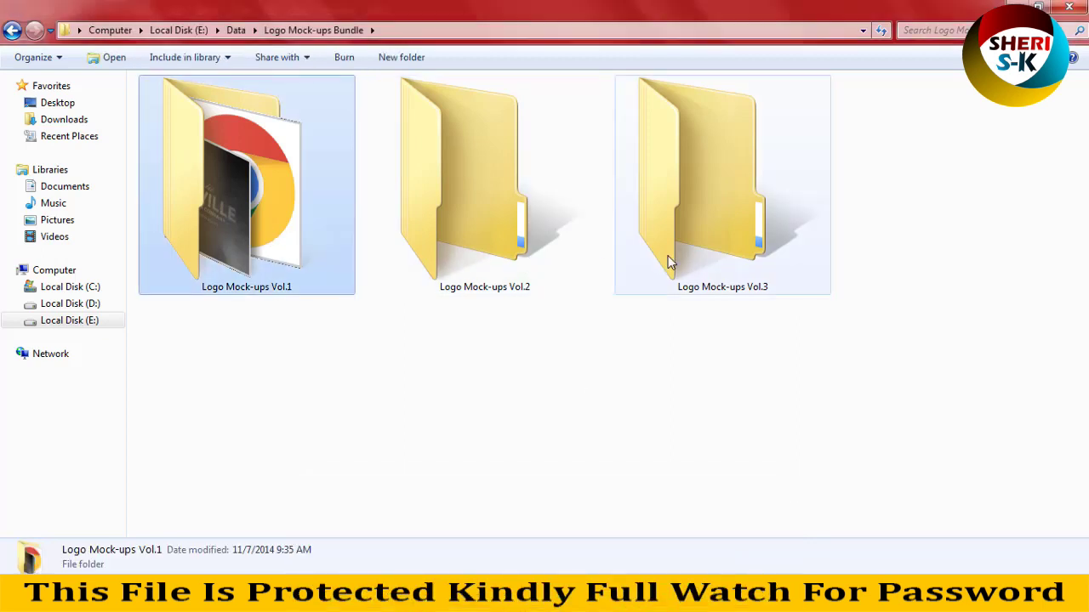
{"action": "left_click", "coordinate": [639, 315]}
{"action": "left_click_drag", "start_coordinate": [711, 350], "coordinate": [534, 235]}
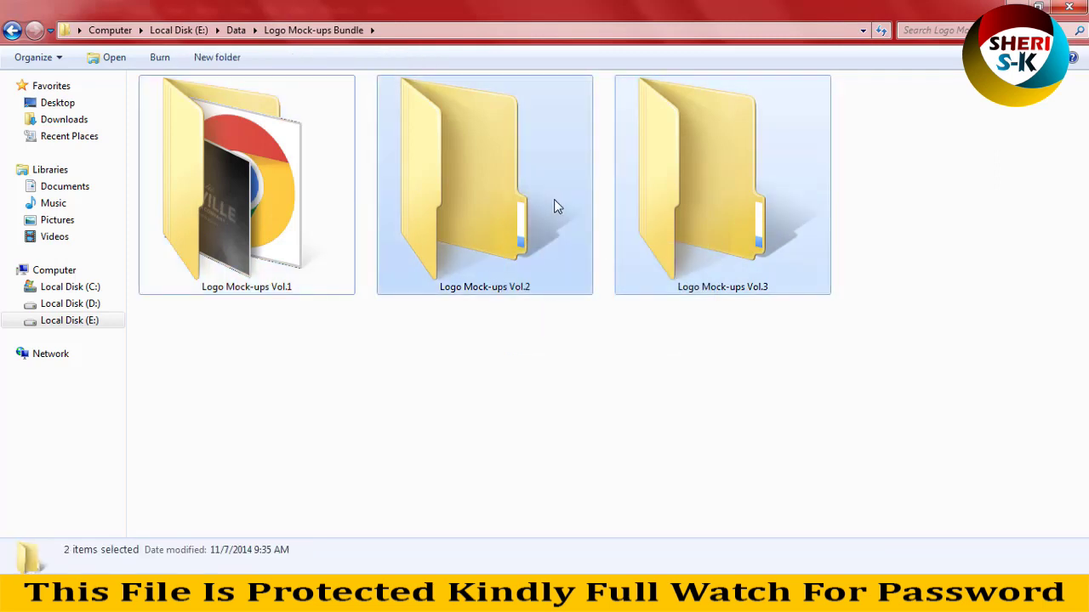
{"action": "left_click", "coordinate": [427, 401]}
{"action": "left_click", "coordinate": [283, 197]}
{"action": "mouse_move", "coordinate": [255, 217]}
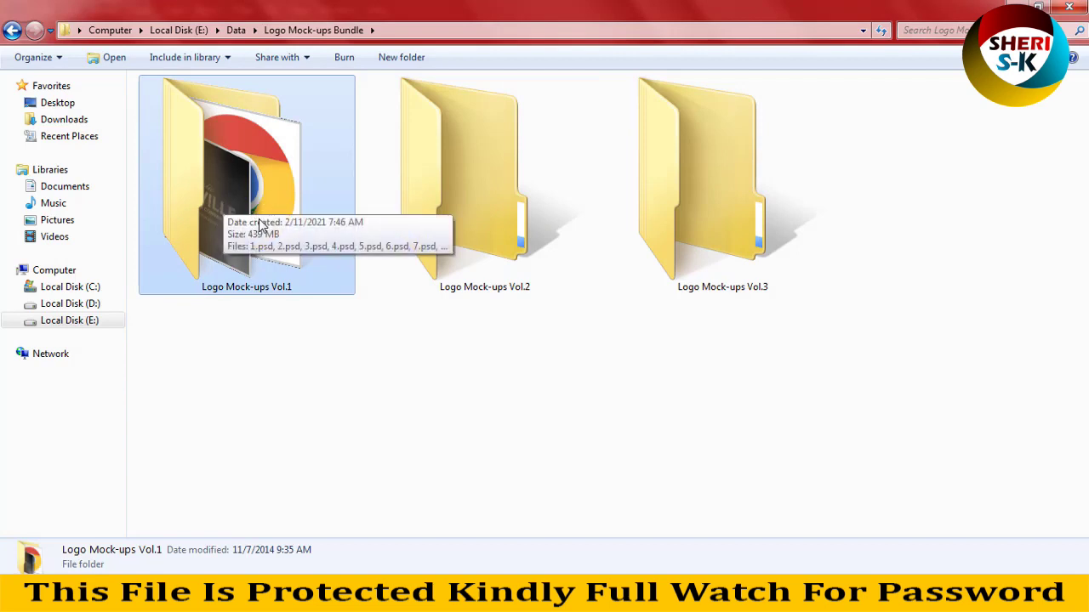
{"action": "double_click", "coordinate": [244, 194]}
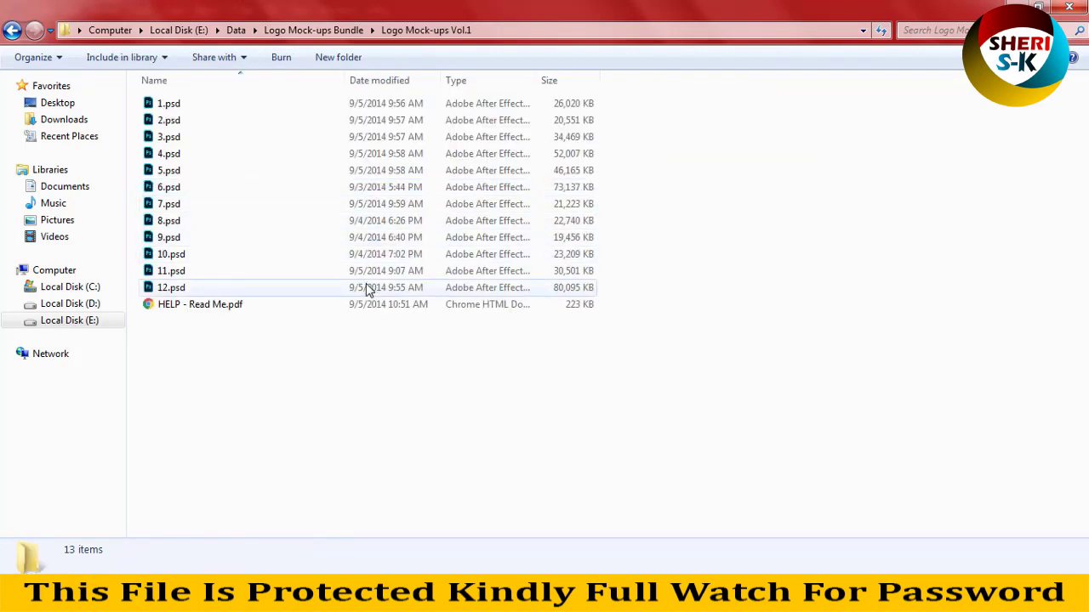
Switch to large icon previews and select the 1.psd and 7.psd mock-ups
{"action": "scroll", "coordinate": [366, 287], "scroll_direction": "up", "scroll_amount": 2, "text": "ctrl"}
{"action": "scroll", "coordinate": [367, 287], "scroll_direction": "up", "scroll_amount": 2, "text": "ctrl"}
{"action": "scroll", "coordinate": [367, 287], "scroll_direction": "up", "scroll_amount": 1, "text": "ctrl"}
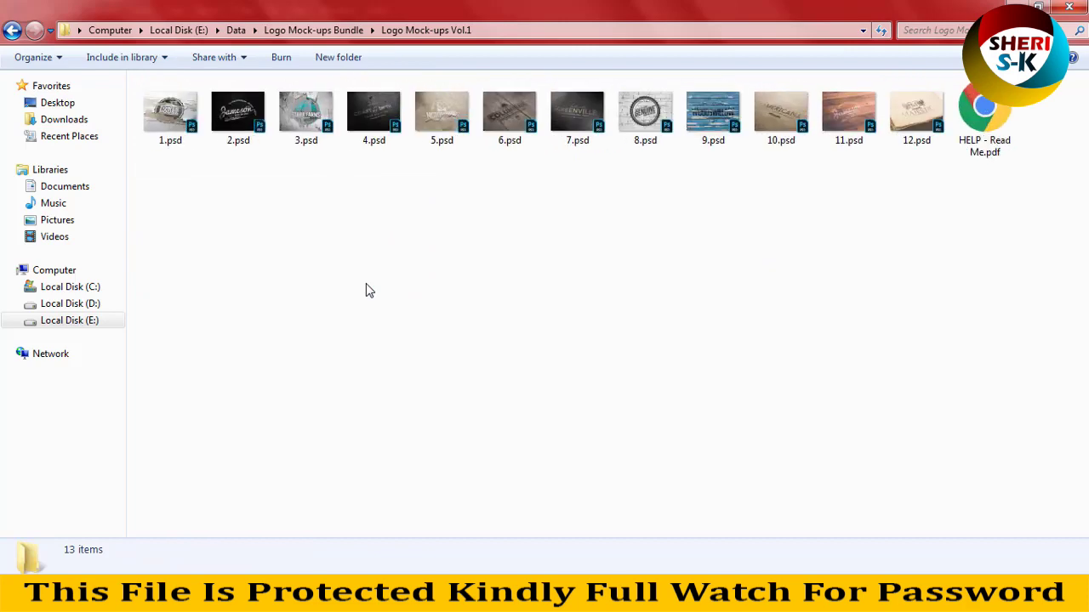
{"action": "scroll", "coordinate": [365, 289], "scroll_direction": "up", "scroll_amount": 1, "text": "ctrl"}
{"action": "scroll", "coordinate": [365, 289], "scroll_direction": "up", "scroll_amount": 1, "text": "ctrl"}
{"action": "left_click", "coordinate": [246, 153]}
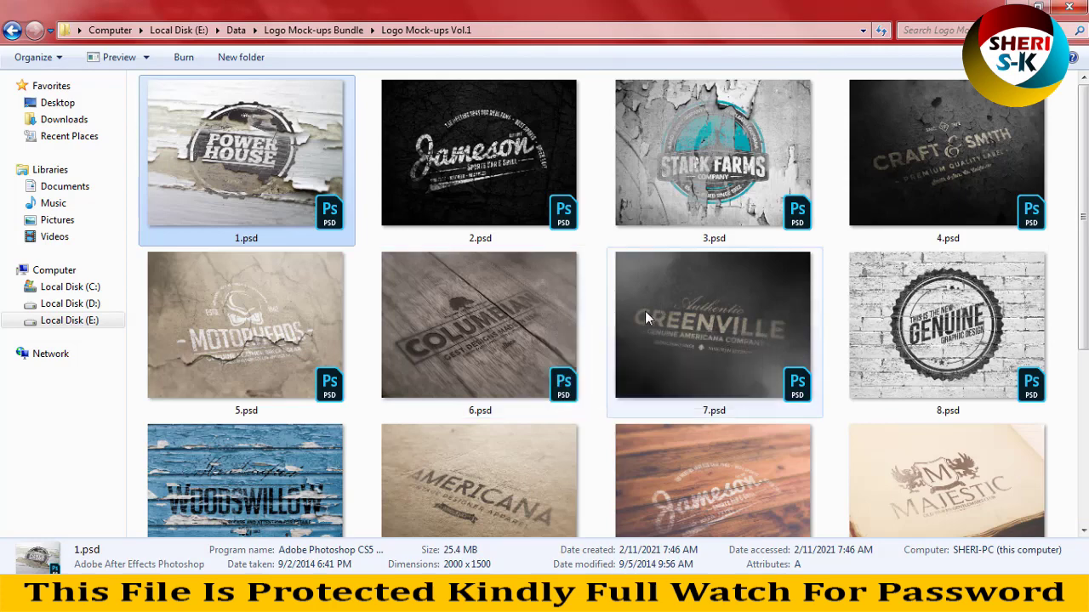
{"action": "left_click", "coordinate": [625, 343]}
{"action": "double_click", "coordinate": [217, 186]}
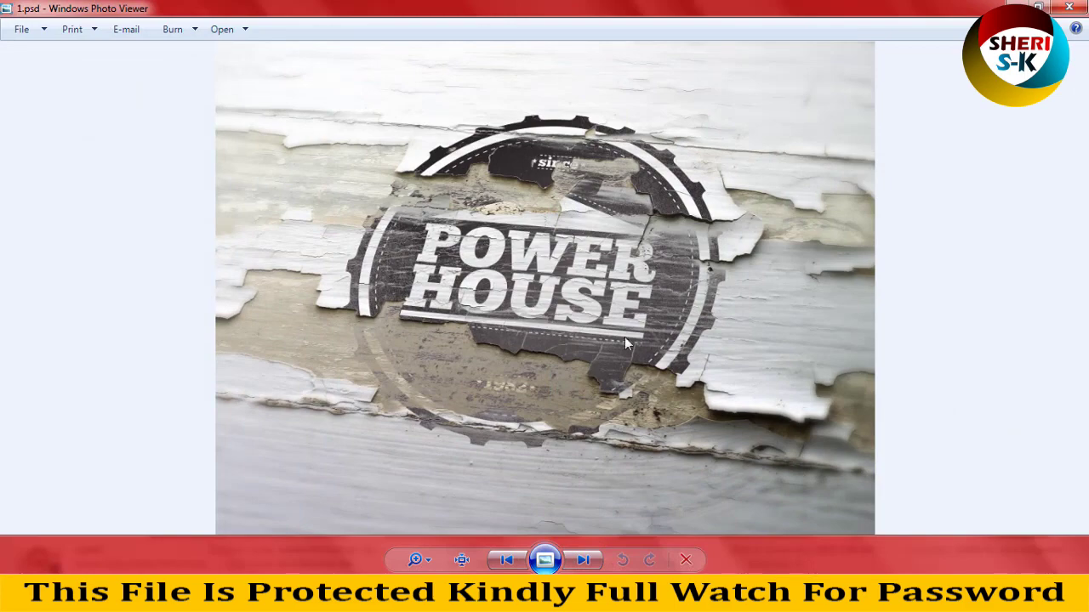
{"action": "left_click", "coordinate": [578, 562]}
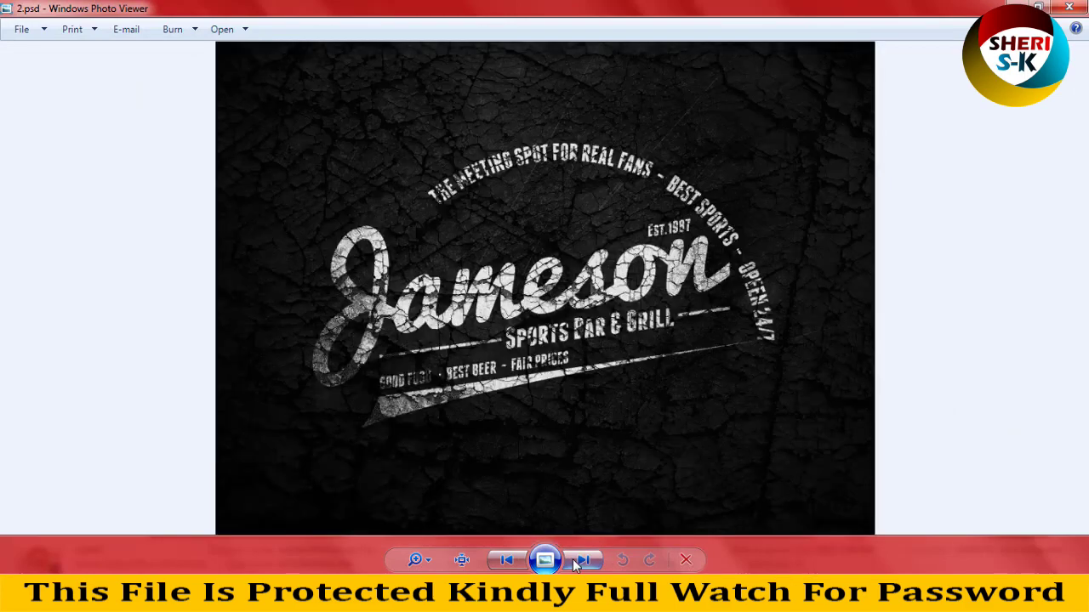
{"action": "left_click", "coordinate": [577, 564]}
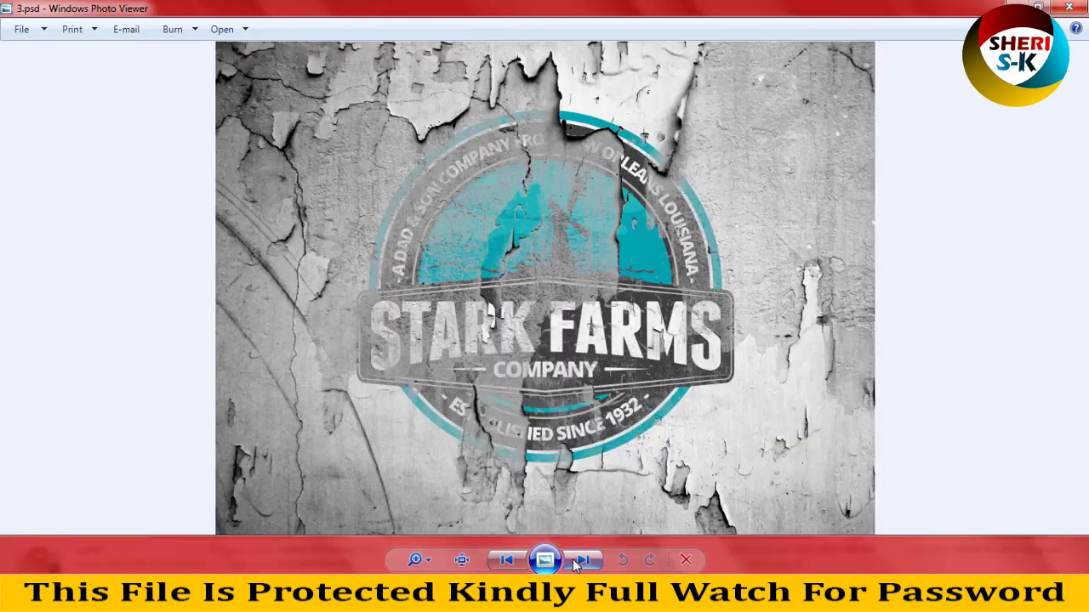
{"action": "left_click", "coordinate": [575, 564]}
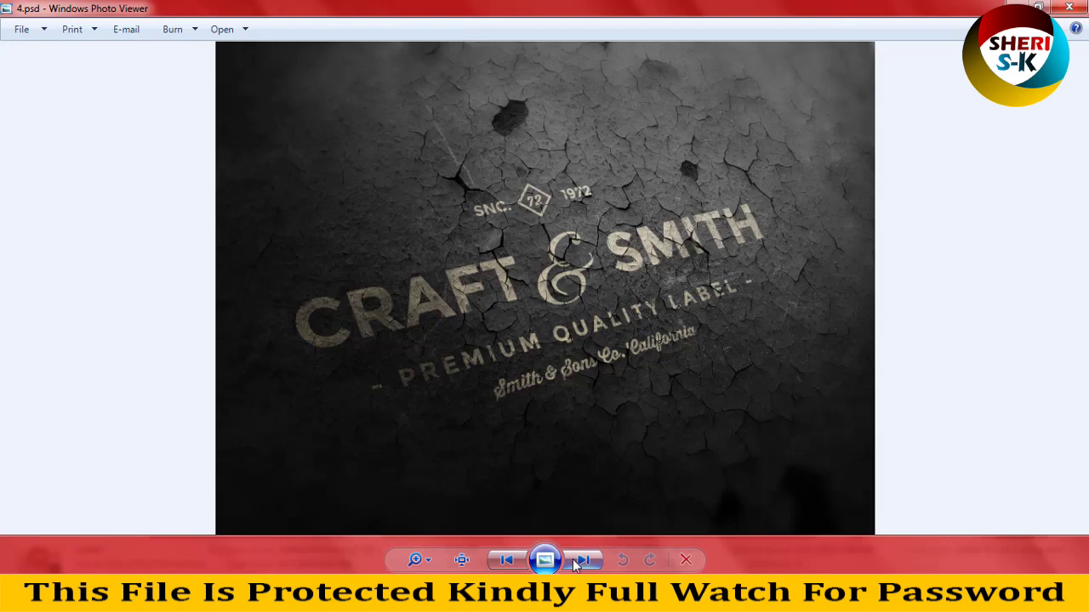
{"action": "left_click", "coordinate": [575, 564]}
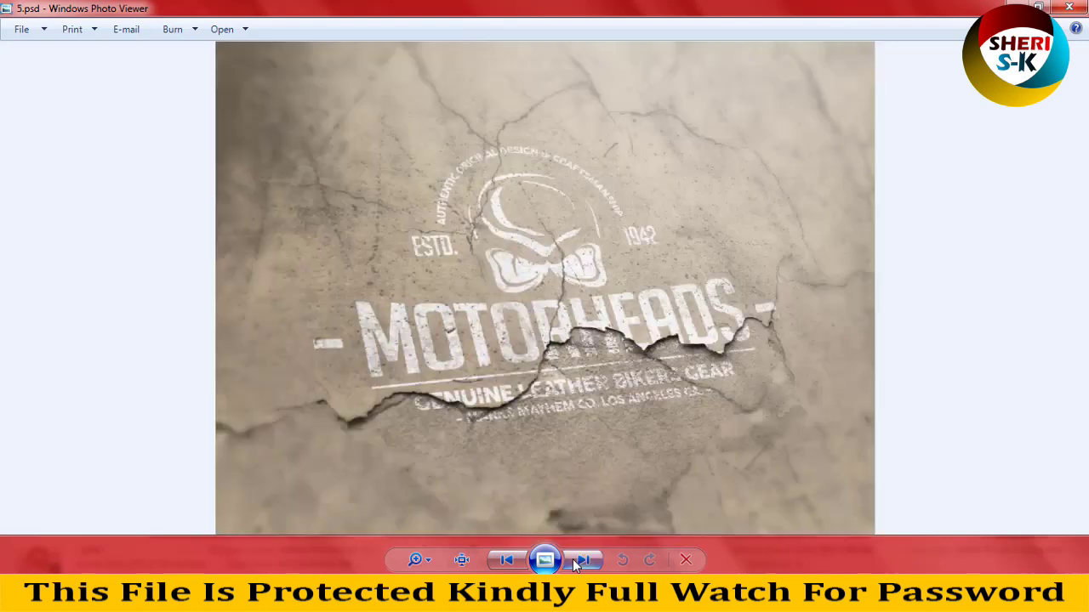
{"action": "left_click", "coordinate": [575, 564]}
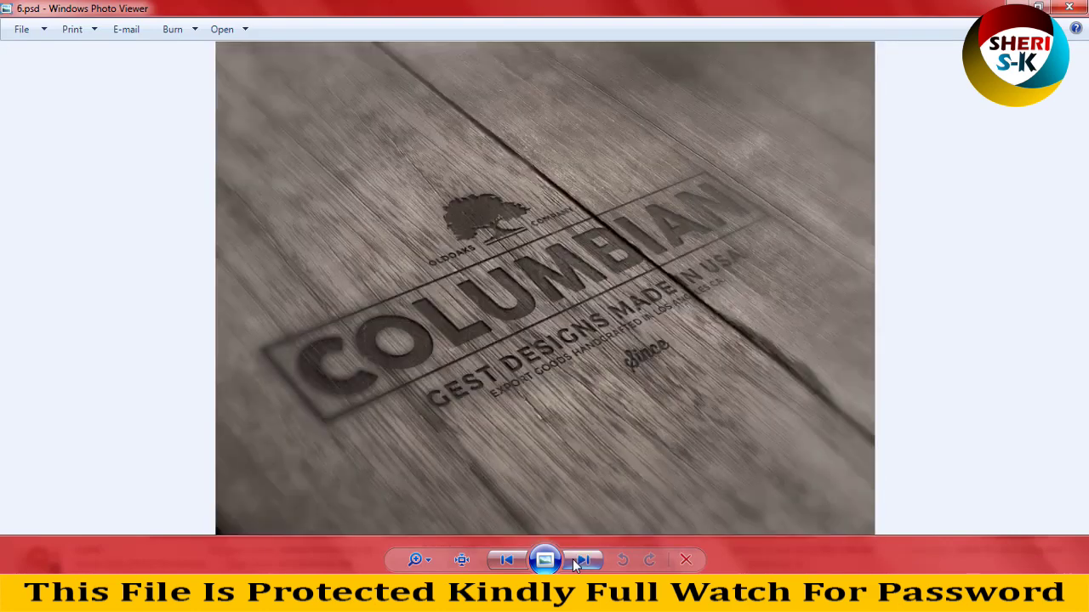
{"action": "left_click", "coordinate": [575, 564]}
{"action": "left_click", "coordinate": [574, 564]}
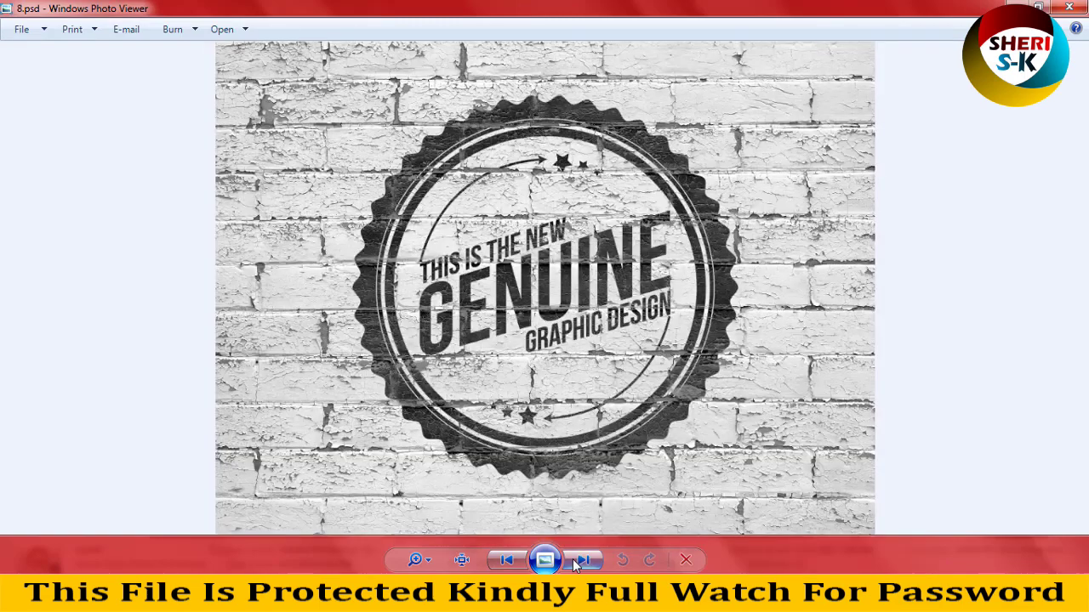
{"action": "left_click", "coordinate": [575, 564]}
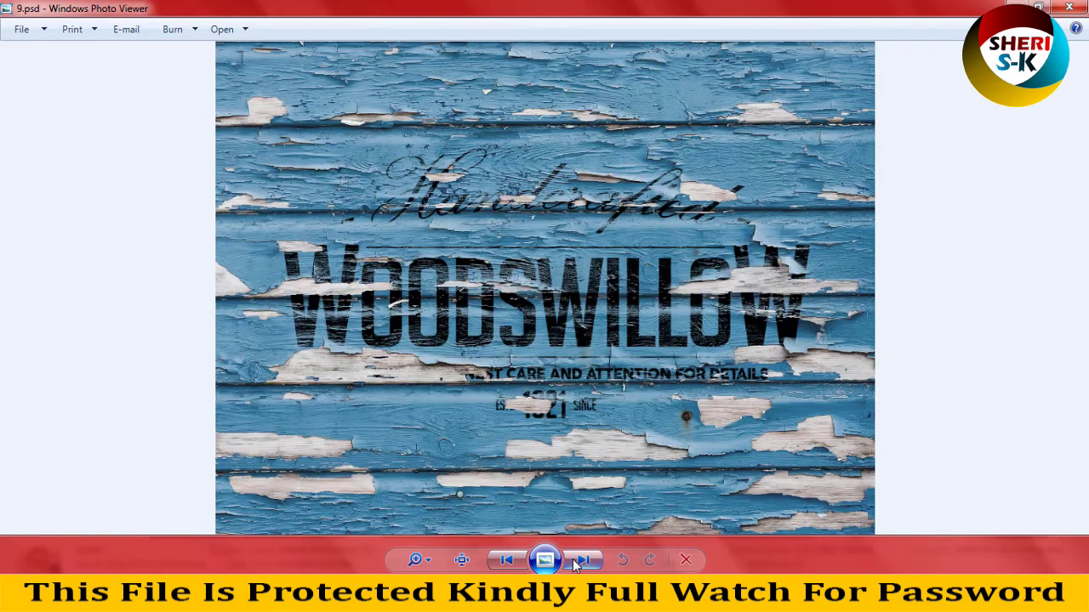
{"action": "left_click", "coordinate": [575, 563]}
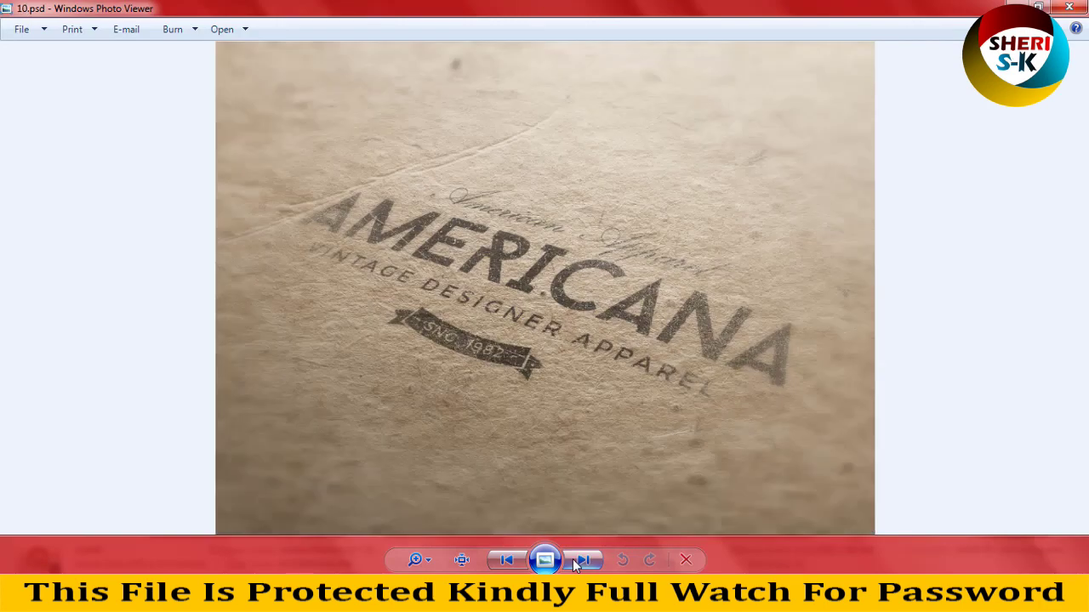
{"action": "left_click", "coordinate": [574, 564]}
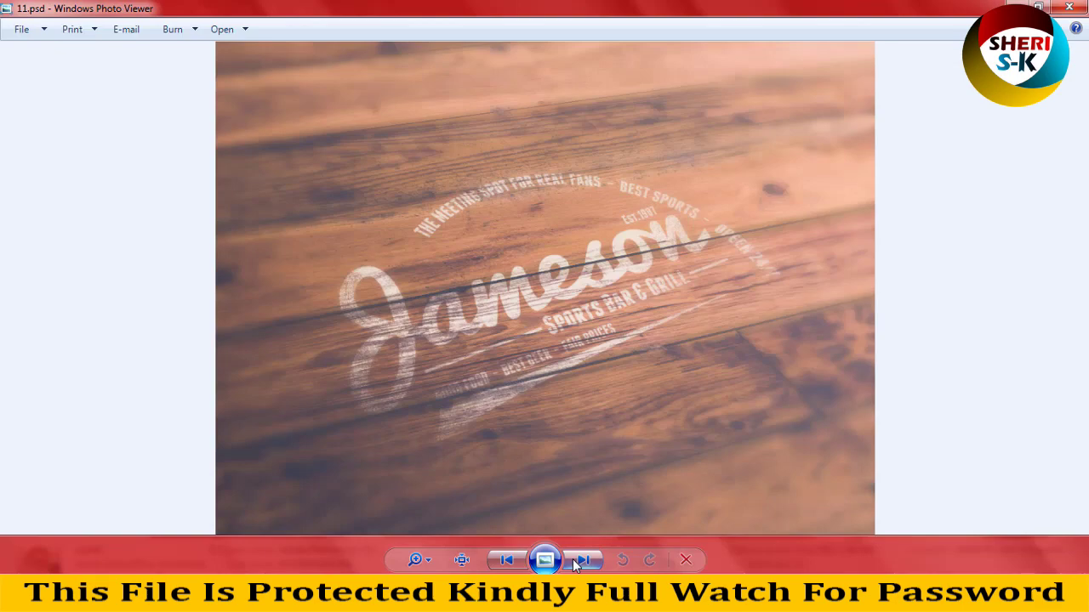
{"action": "left_click", "coordinate": [574, 561]}
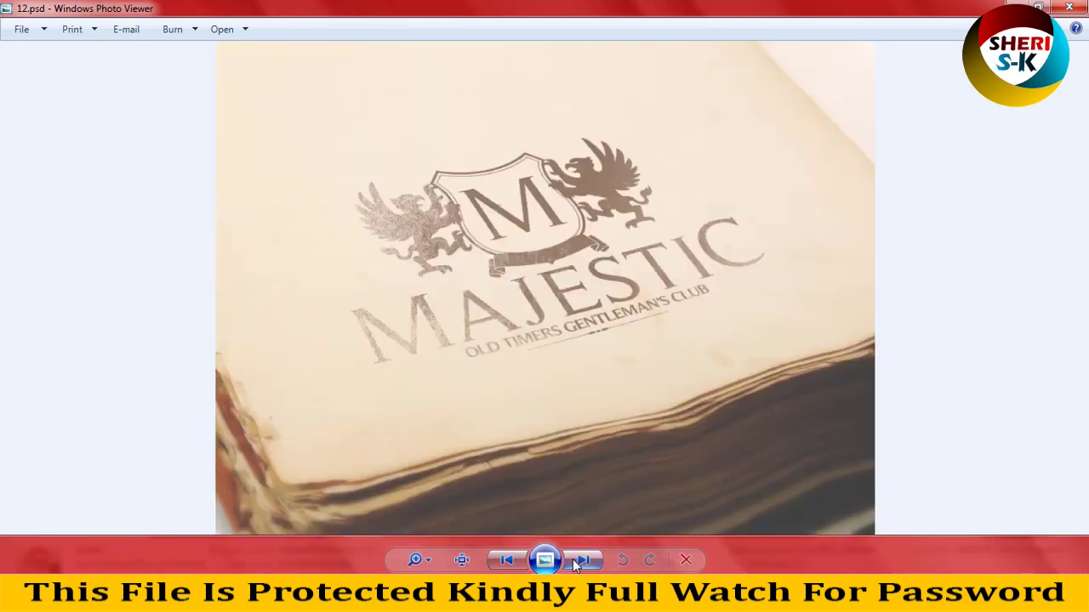
{"action": "left_click", "coordinate": [575, 564]}
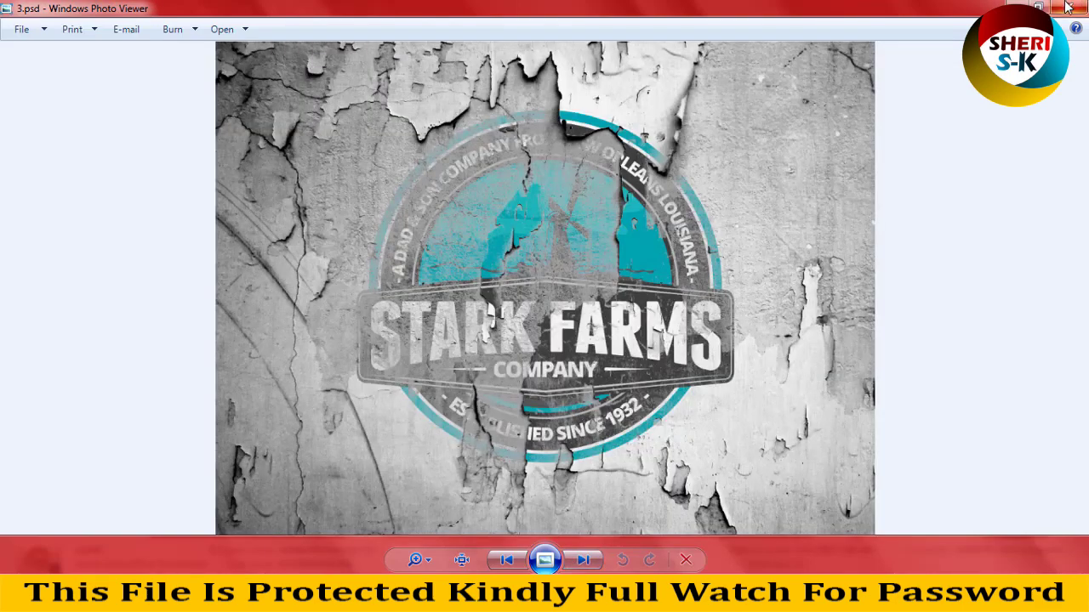
{"action": "left_click", "coordinate": [1069, 7]}
{"action": "left_click", "coordinate": [445, 238]}
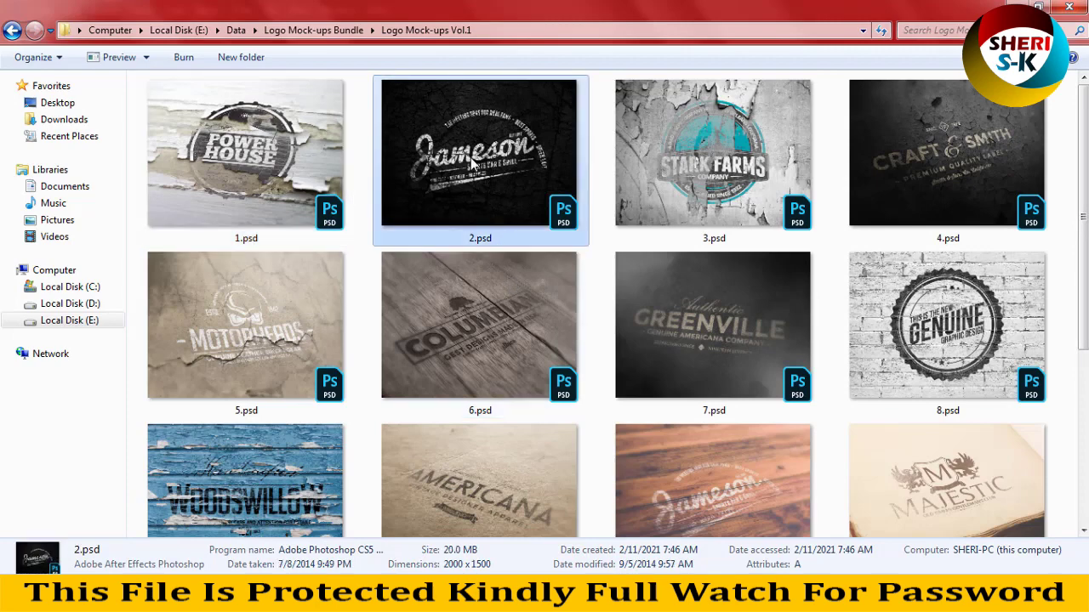
Open 2.psd in Photoshop, expand its Background group, and select the Your Logo Here layer
{"action": "left_click", "coordinate": [430, 324]}
{"action": "mouse_move", "coordinate": [457, 226]}
{"action": "left_mouse_down"}
{"action": "mouse_move", "coordinate": [336, 542]}
{"action": "mouse_move", "coordinate": [363, 94]}
{"action": "left_mouse_up"}
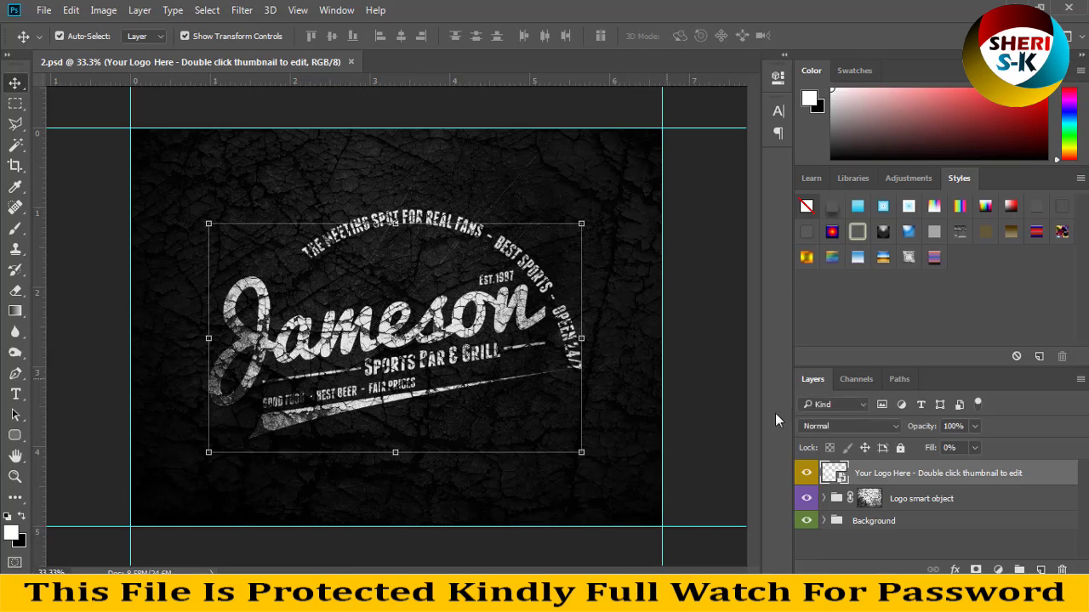
{"action": "left_click", "coordinate": [872, 523]}
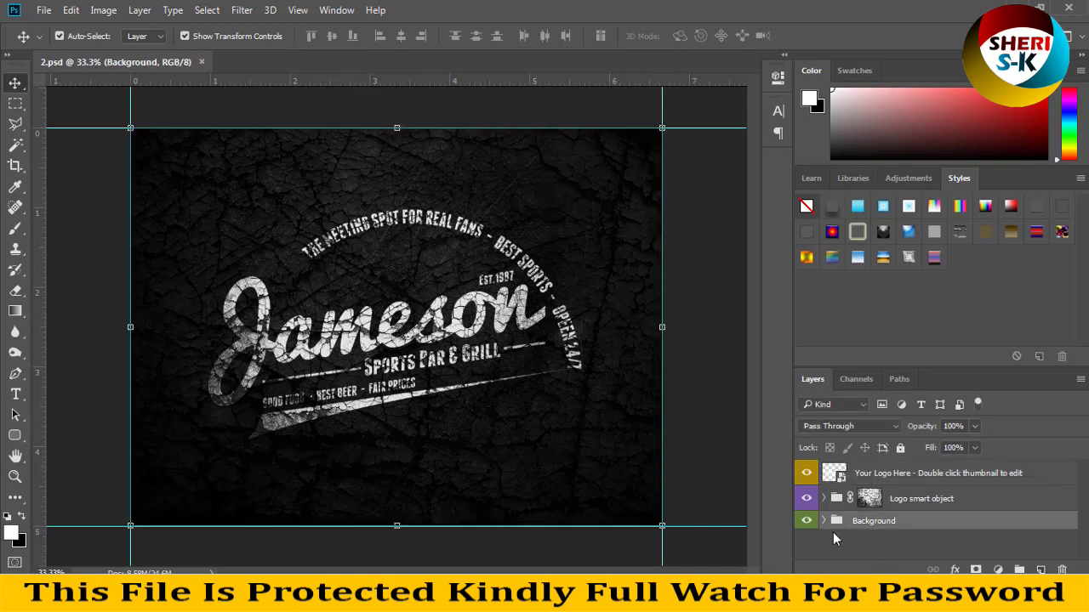
{"action": "left_click", "coordinate": [875, 476]}
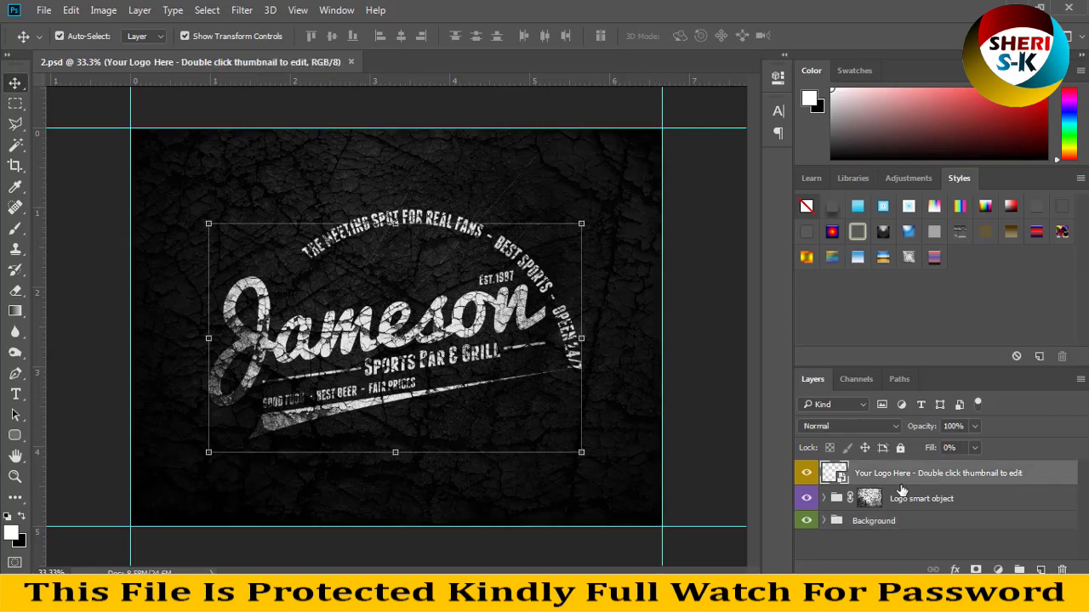
{"action": "left_click", "coordinate": [871, 520]}
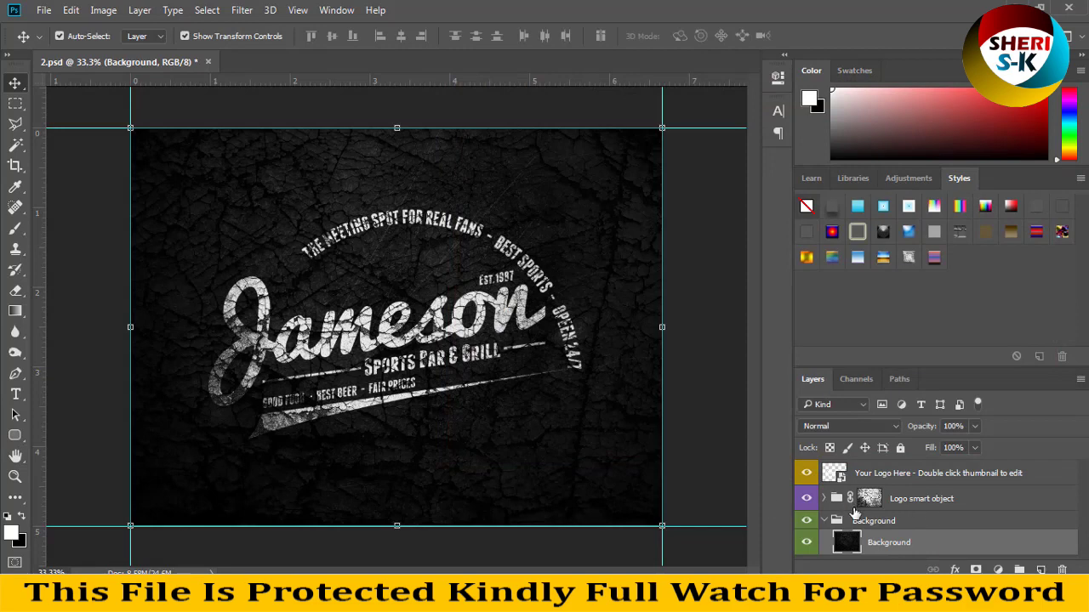
{"action": "left_click", "coordinate": [876, 474]}
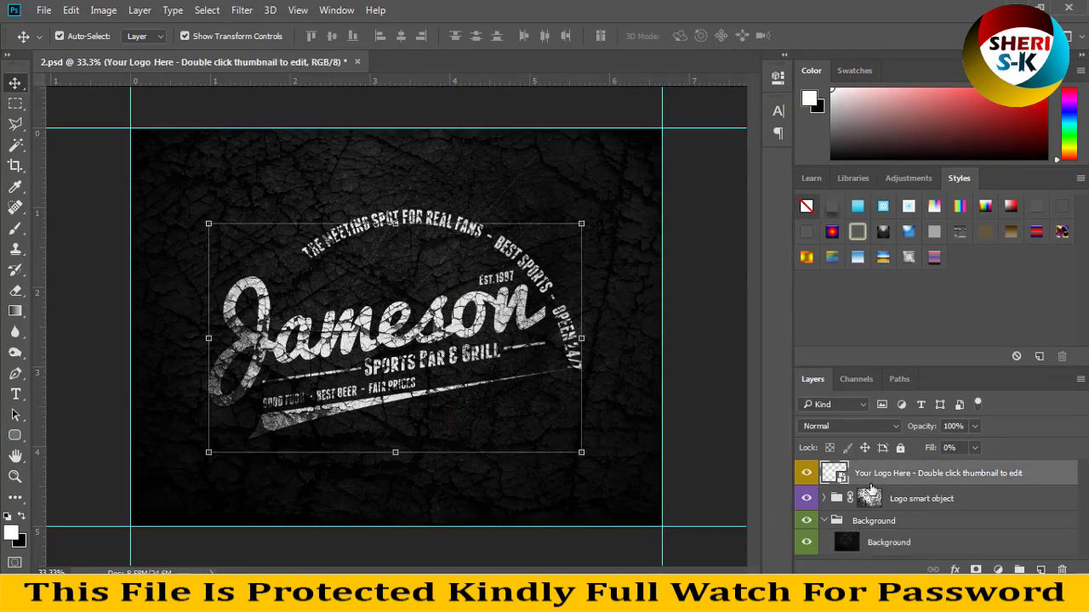
Open the logo smart object, add a new layer, and delete the old placeholder logo layer
{"action": "double_click", "coordinate": [842, 481]}
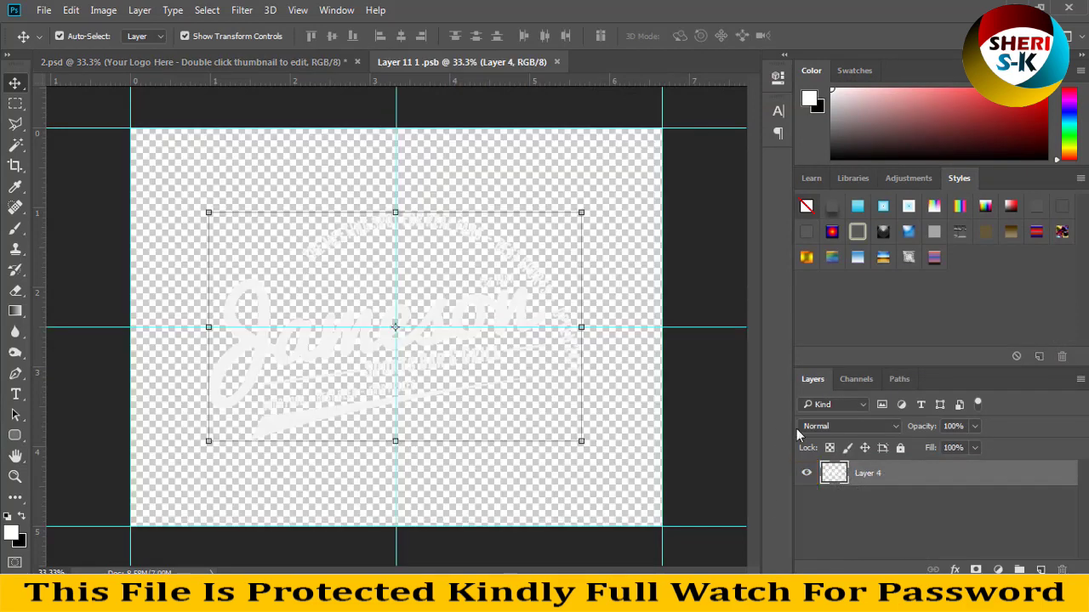
{"action": "left_click_drag", "start_coordinate": [504, 317], "coordinate": [506, 313]}
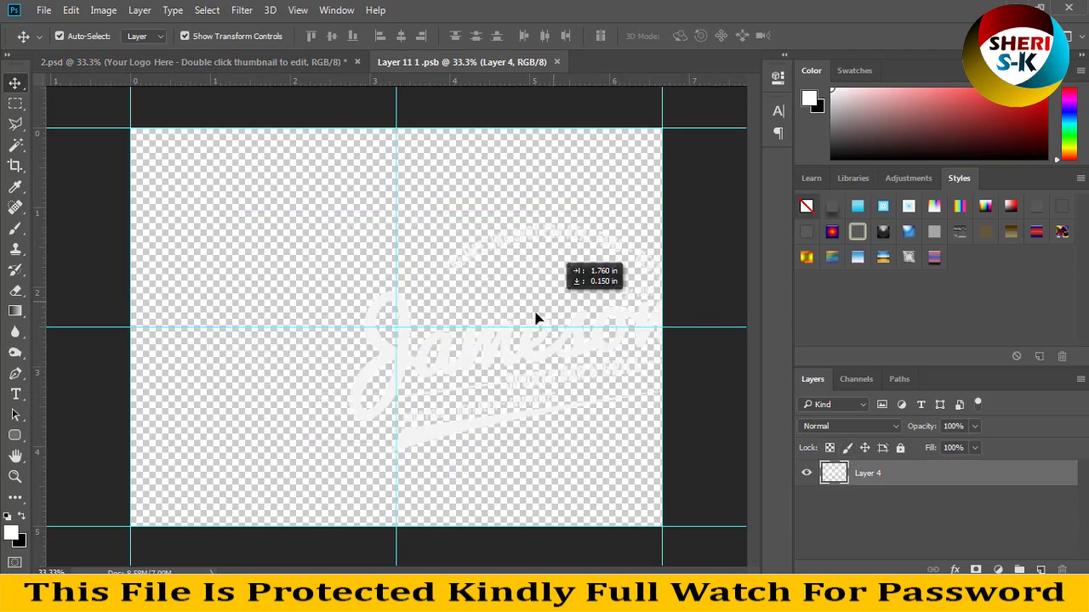
{"action": "left_click", "coordinate": [1039, 570]}
{"action": "left_click", "coordinate": [892, 502]}
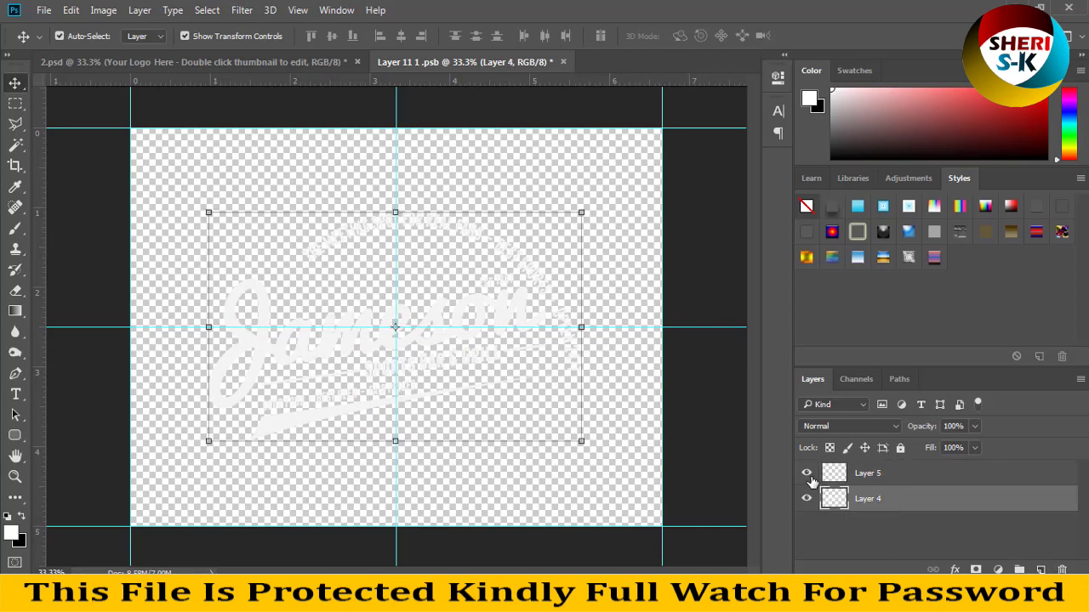
{"action": "key", "text": "Delete"}
Type 'SHERI SK' on the canvas and set its font to Le Major
{"action": "left_click", "coordinate": [16, 395]}
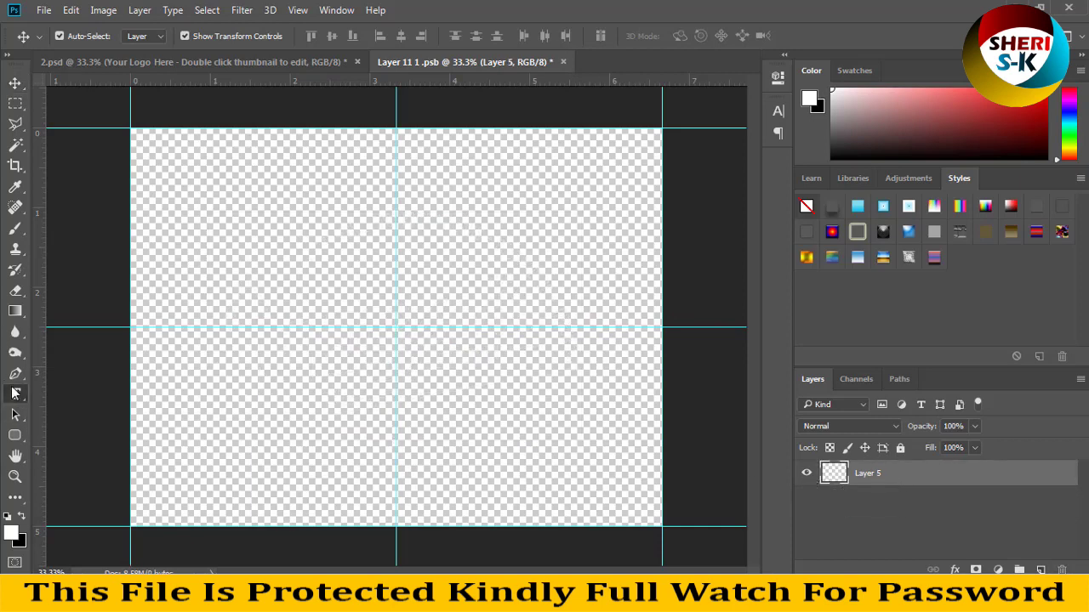
{"action": "left_click", "coordinate": [239, 319]}
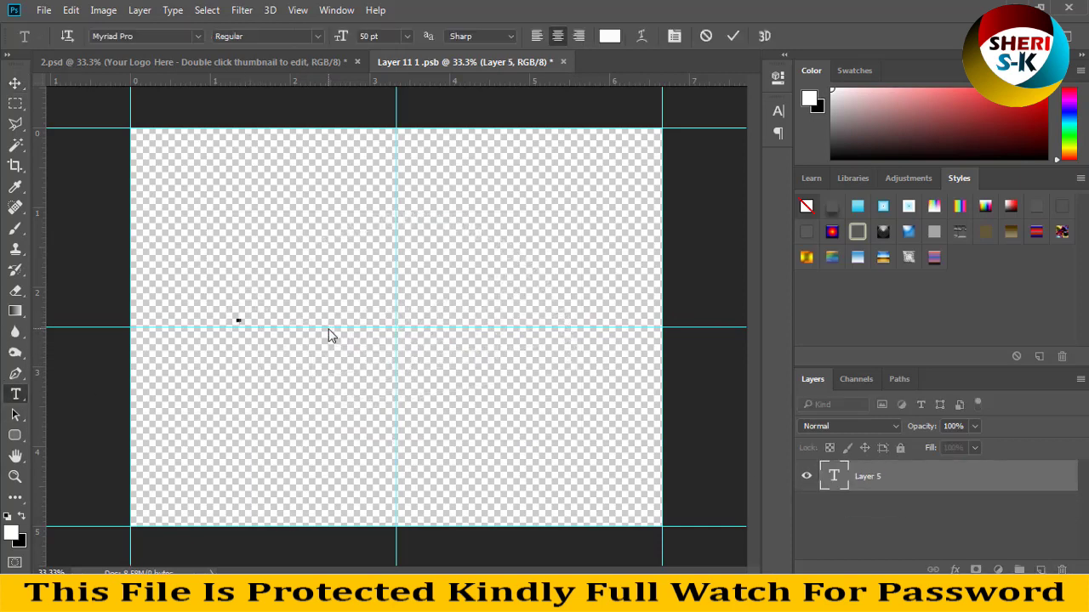
{"action": "type", "text": "SHERI LA"}
{"action": "key", "text": "BackSpace"}
{"action": "key", "text": "BackSpace"}
{"action": "type", "text": "S"}
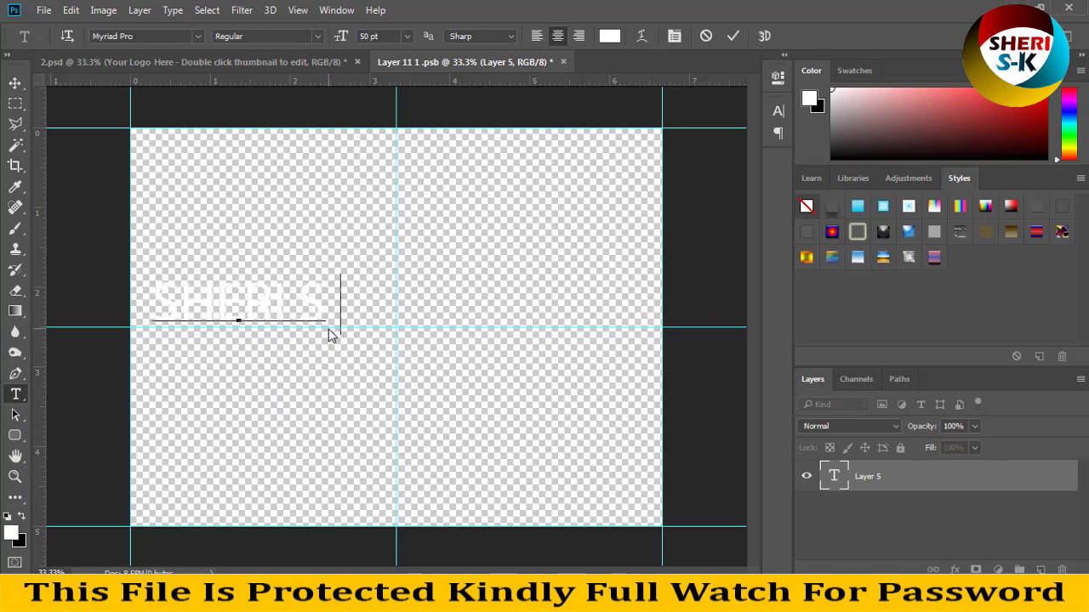
{"action": "type", "text": "K"}
{"action": "key", "text": "ctrl+a"}
{"action": "left_click", "coordinate": [190, 36]}
{"action": "scroll", "coordinate": [238, 108], "scroll_direction": "up", "scroll_amount": 3}
{"action": "scroll", "coordinate": [238, 109], "scroll_direction": "up", "scroll_amount": 3}
{"action": "scroll", "coordinate": [234, 111], "scroll_direction": "up", "scroll_amount": 6}
{"action": "scroll", "coordinate": [235, 113], "scroll_direction": "up", "scroll_amount": 5}
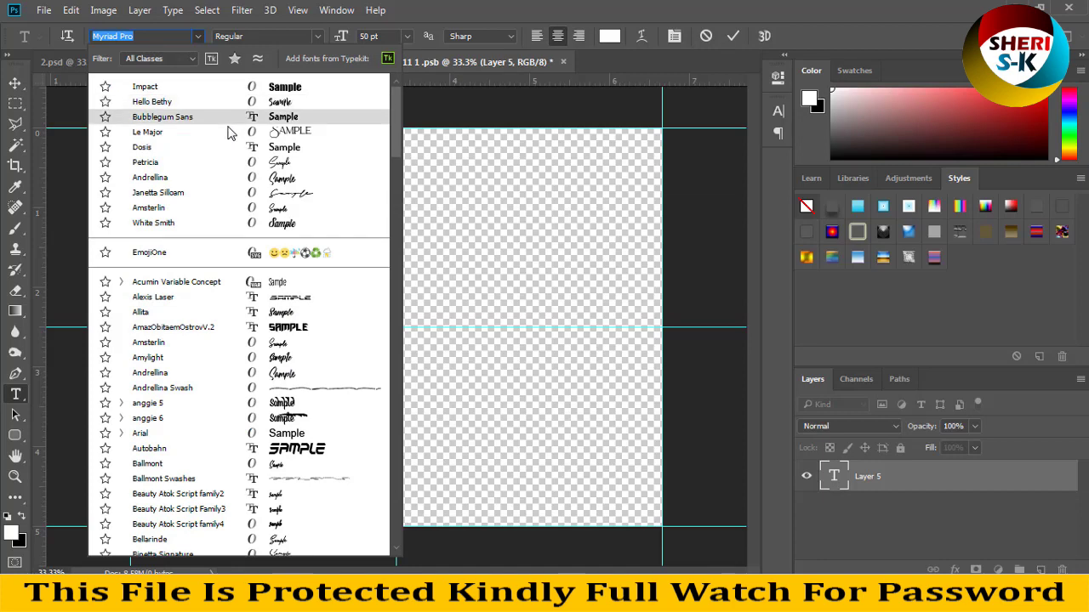
{"action": "left_click", "coordinate": [231, 132]}
Enlarge the SHERI SK text to about 128%, move it toward centre, and save
{"action": "left_click", "coordinate": [15, 83]}
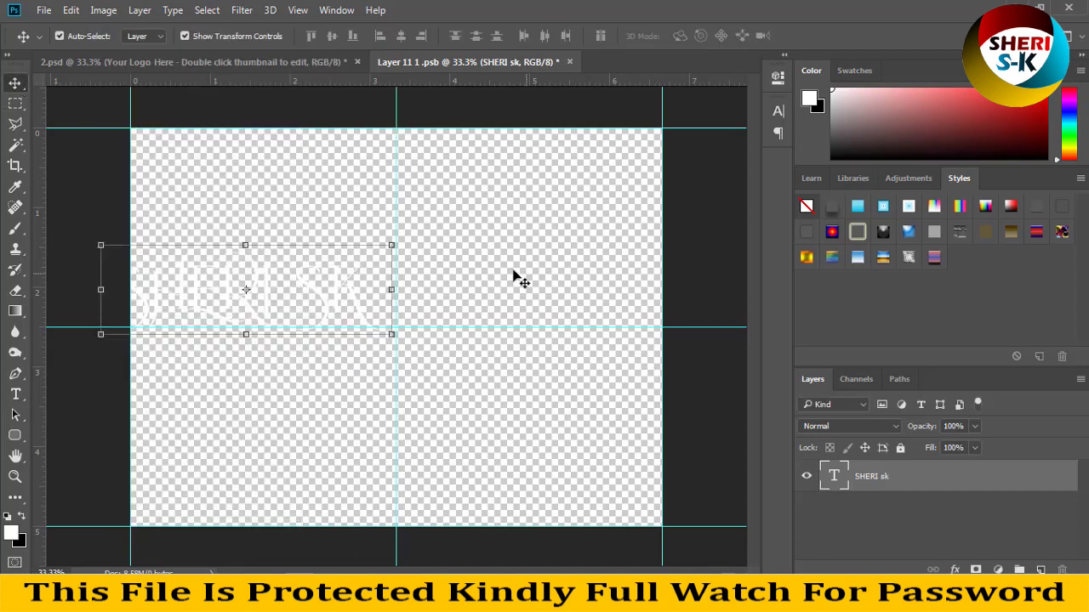
{"action": "left_click_drag", "start_coordinate": [418, 236], "coordinate": [496, 212]}
{"action": "left_click_drag", "start_coordinate": [392, 285], "coordinate": [479, 308]}
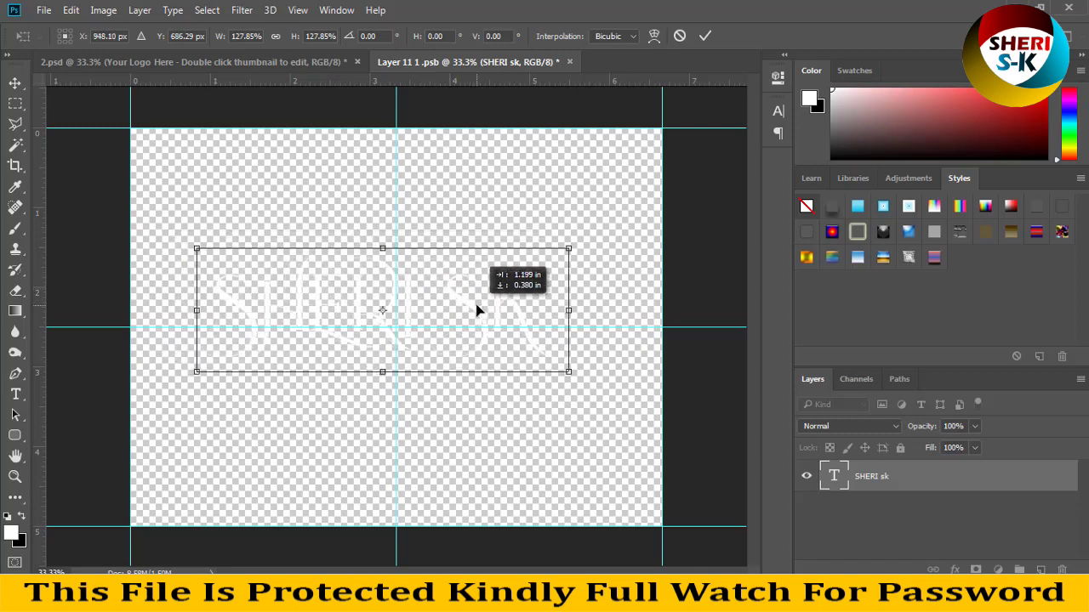
{"action": "key", "text": "Return"}
{"action": "key", "text": "ctrl"}
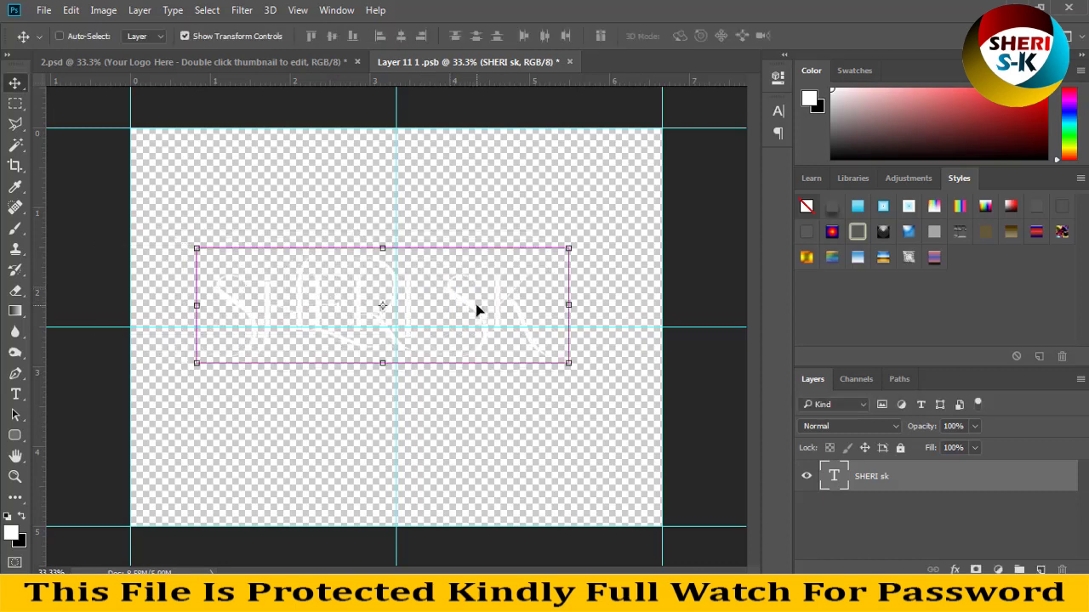
{"action": "key", "text": "ctrl+s"}
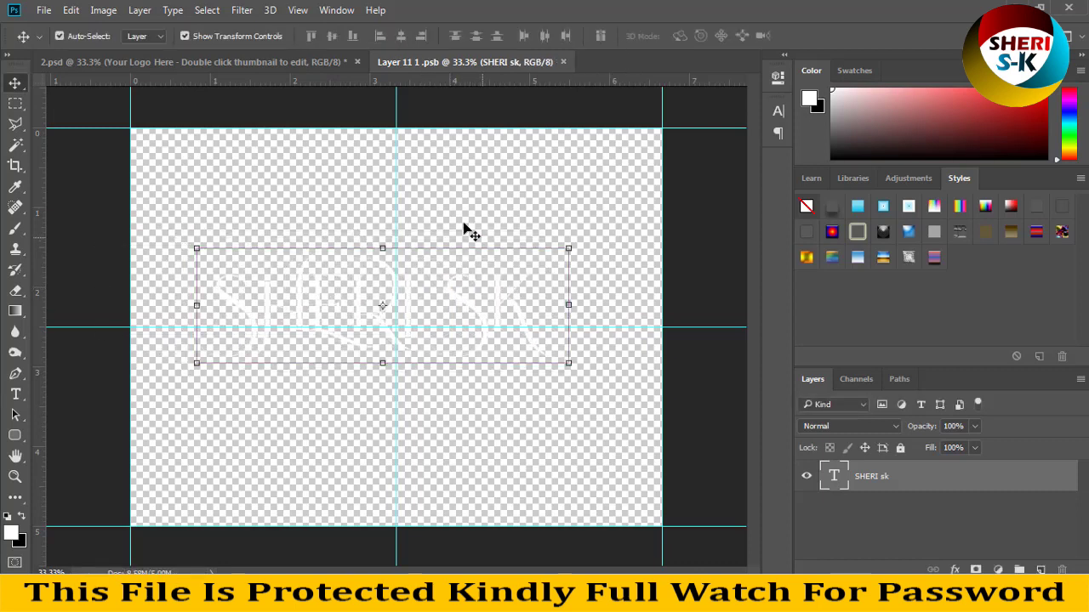
Preview the new logo on the cracked-texture mock-up and reselect the logo layer
{"action": "left_click", "coordinate": [268, 62]}
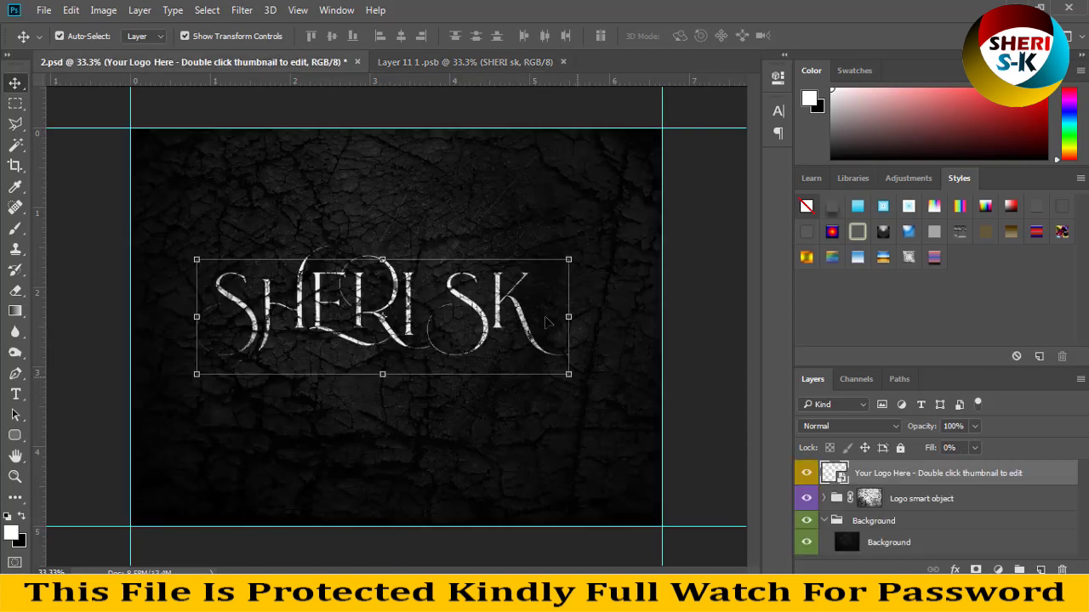
{"action": "left_click", "coordinate": [682, 260]}
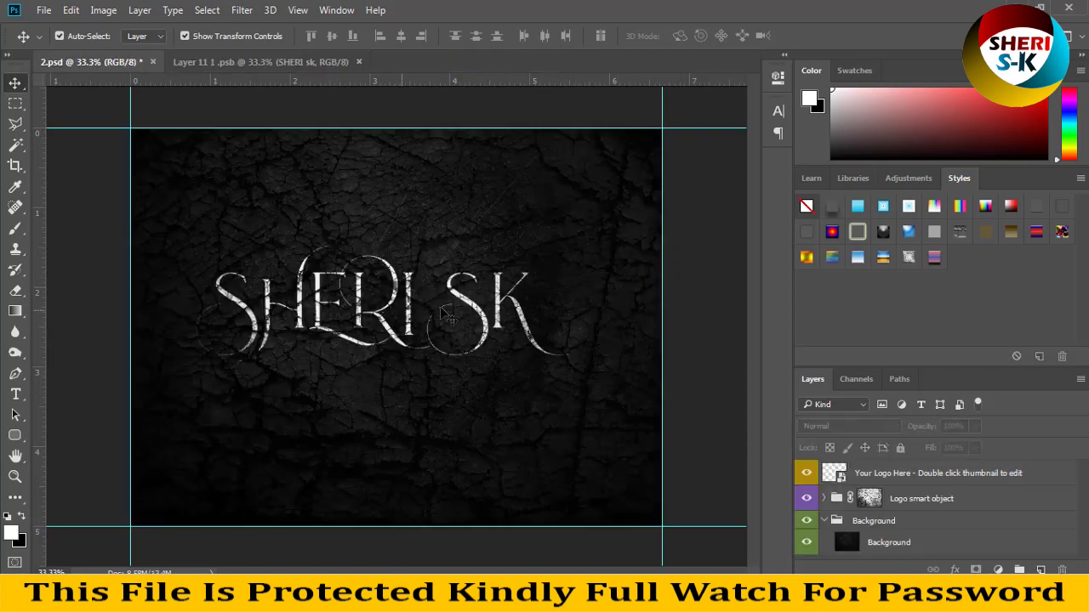
{"action": "left_click", "coordinate": [327, 317]}
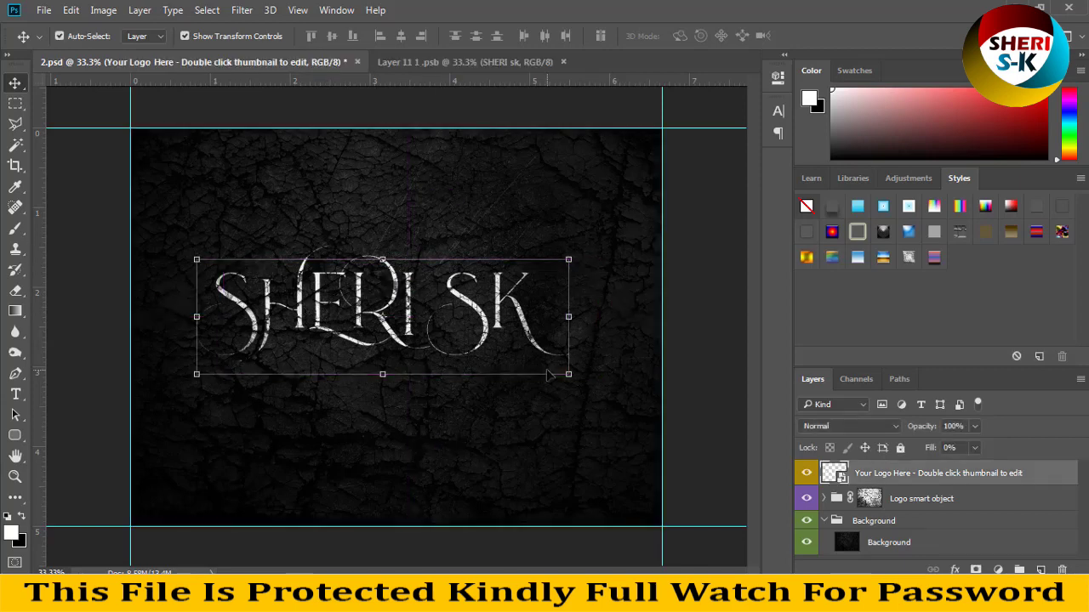
{"action": "key", "text": "ctrl+t"}
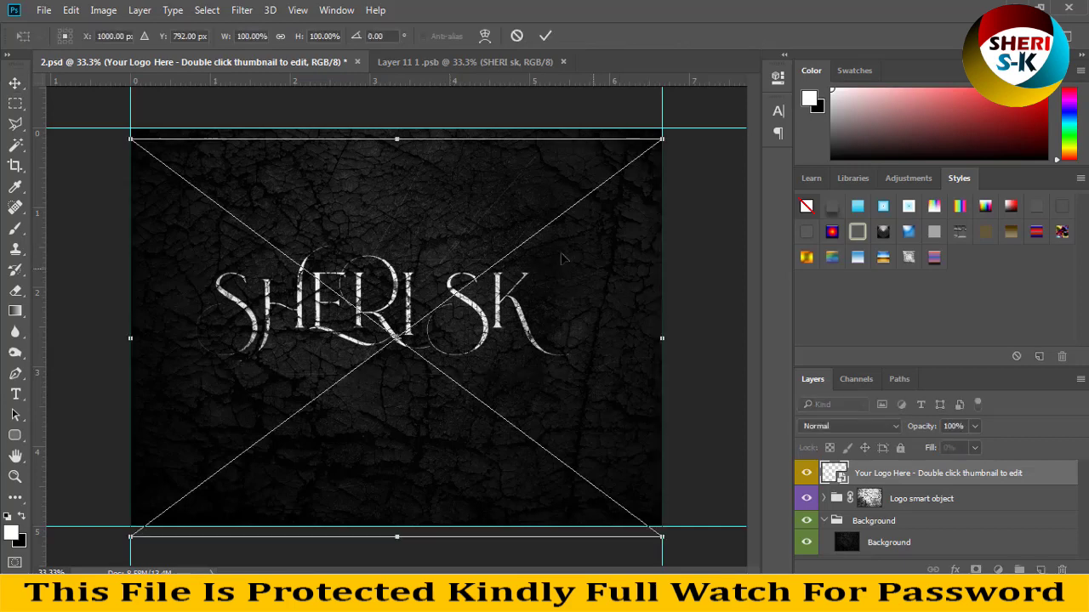
{"action": "key", "text": "Escape"}
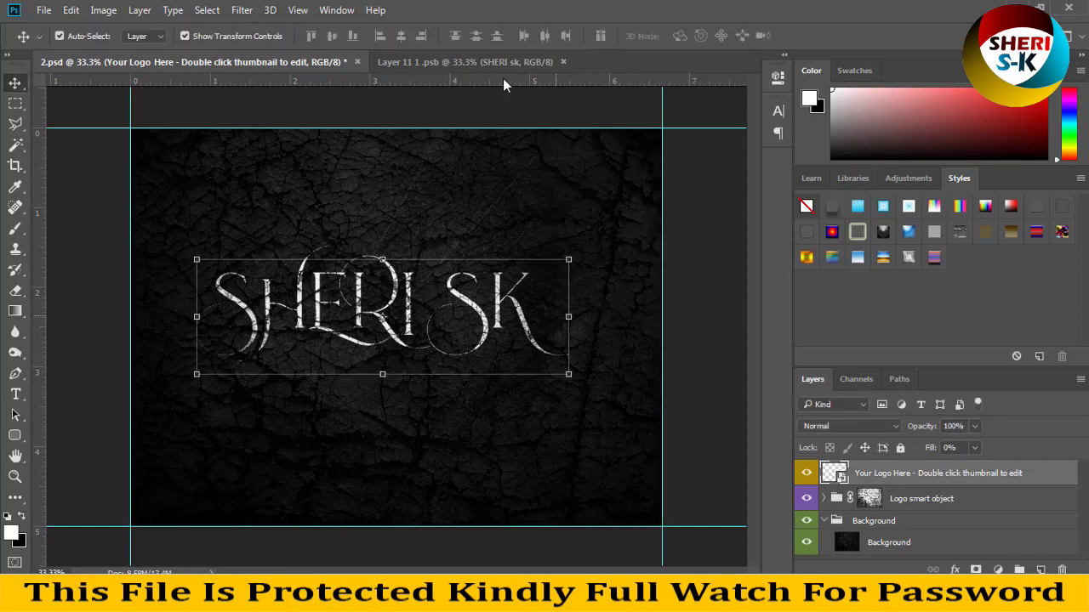
Close the logo smart object and 2.psd without saving, then open 3.psd
{"action": "left_click", "coordinate": [562, 62]}
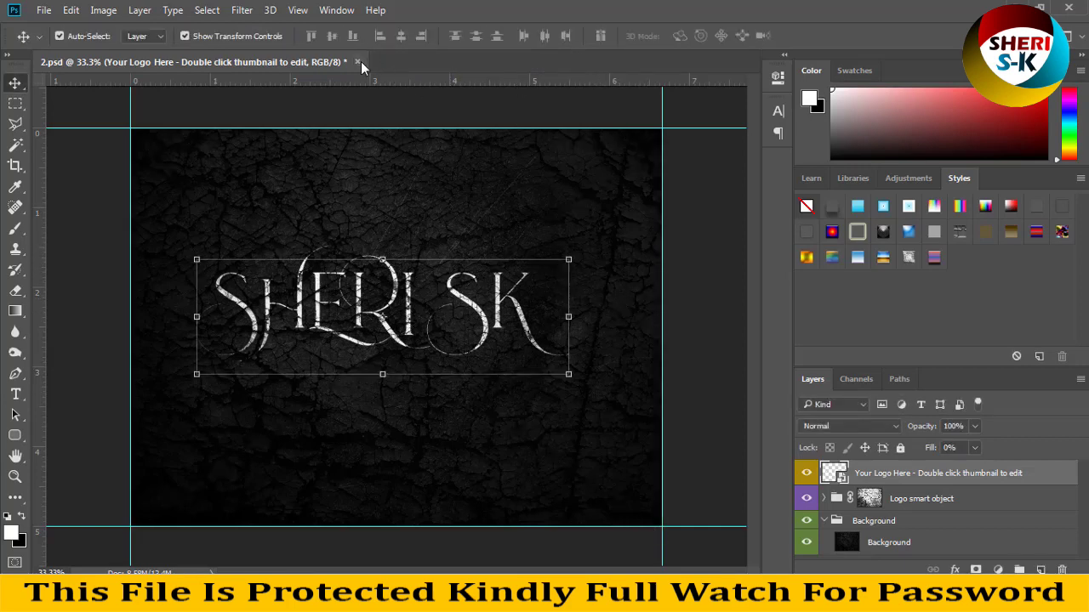
{"action": "left_click", "coordinate": [357, 62]}
{"action": "left_click", "coordinate": [515, 221]}
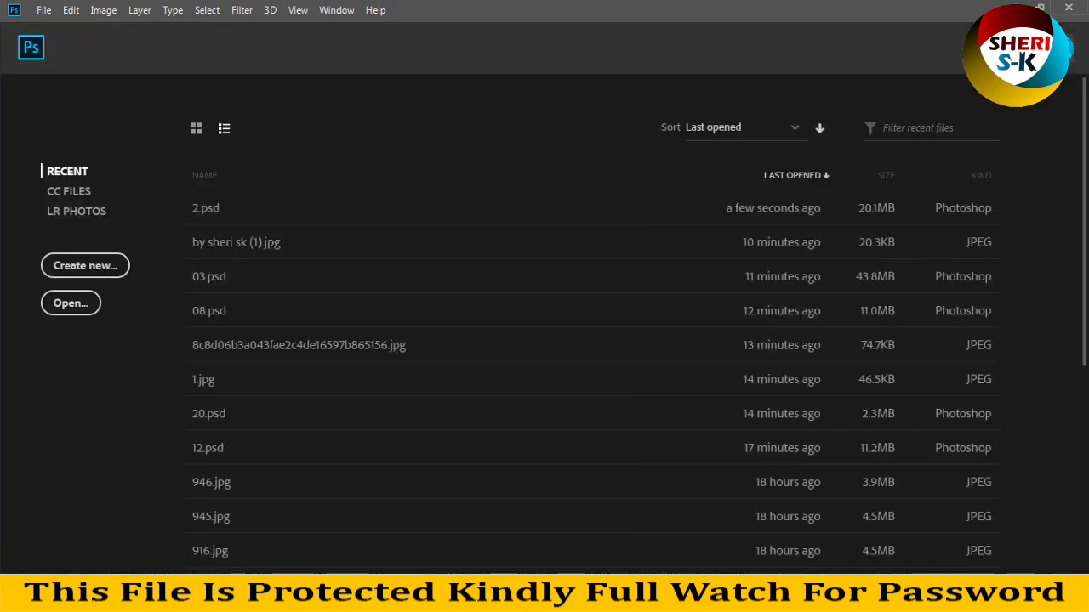
{"action": "scroll", "coordinate": [476, 263], "scroll_direction": "up", "scroll_amount": 2}
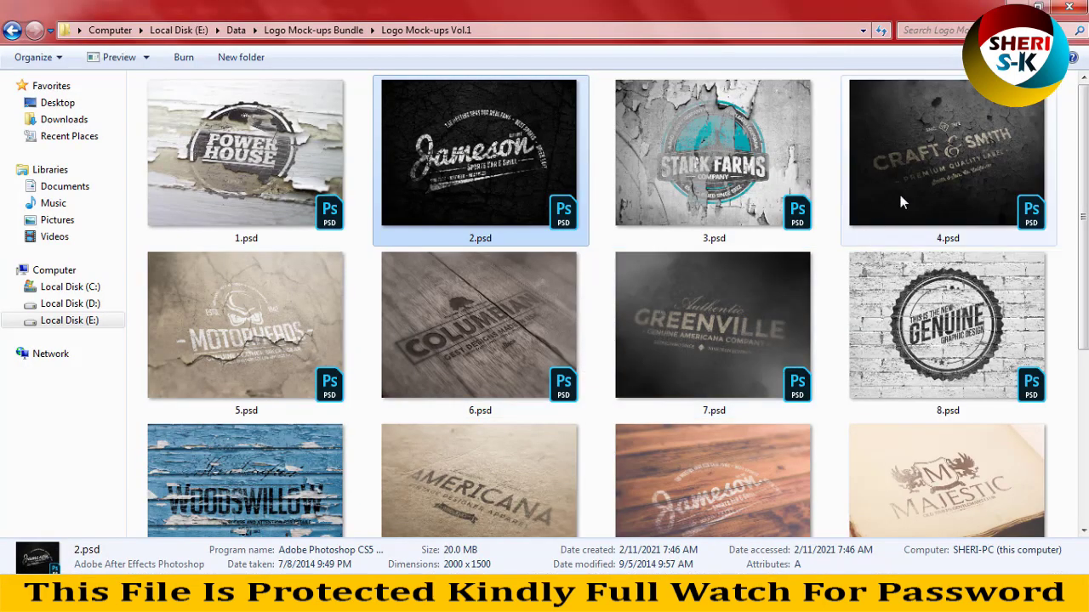
{"action": "mouse_move", "coordinate": [703, 170]}
{"action": "left_mouse_down"}
{"action": "mouse_move", "coordinate": [309, 561]}
{"action": "mouse_move", "coordinate": [371, 97]}
{"action": "left_mouse_up"}
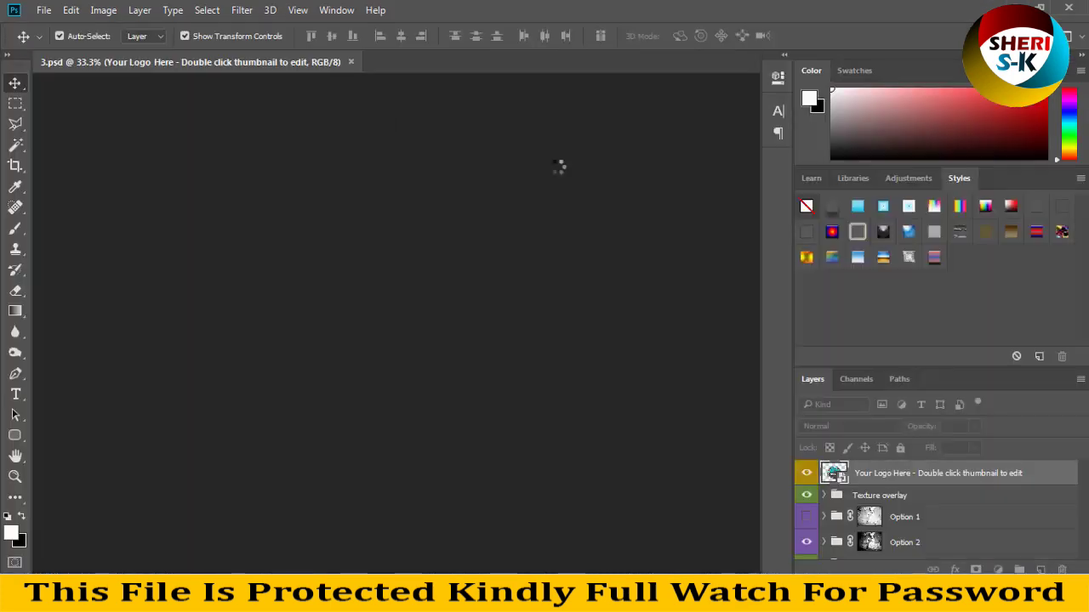
Open the Stark Farms logo smart object, add a new layer, and remove the old logo
{"action": "double_click", "coordinate": [833, 474]}
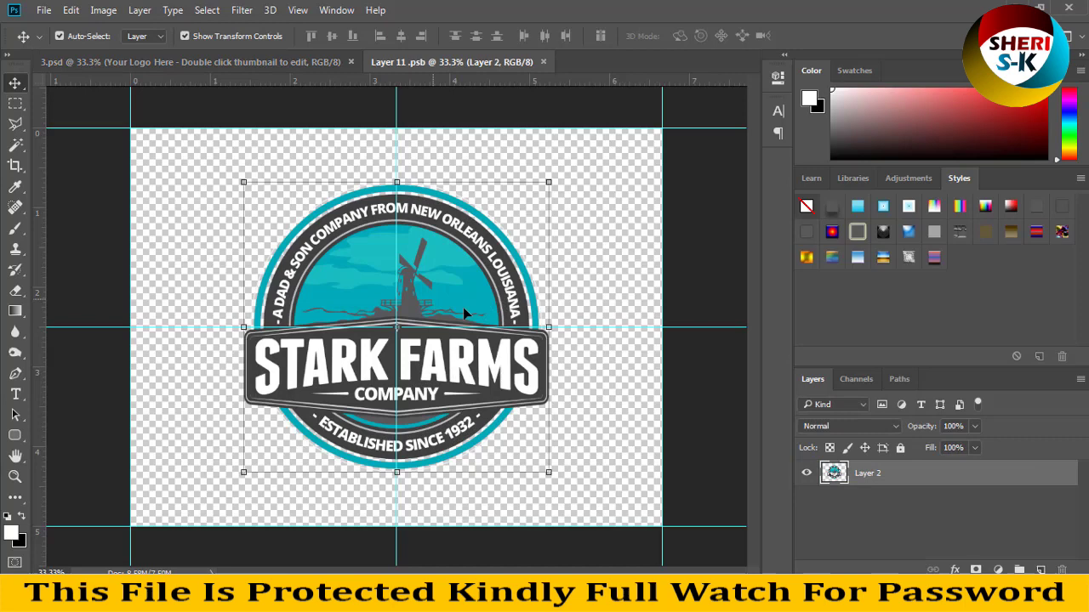
{"action": "left_click_drag", "start_coordinate": [463, 307], "coordinate": [463, 316]}
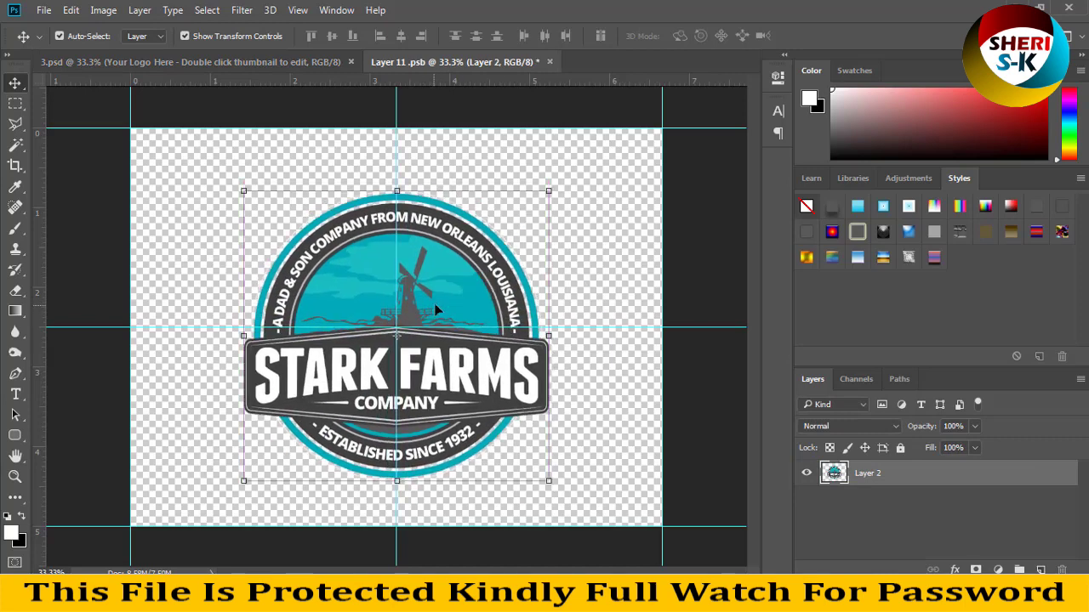
{"action": "key", "text": "ctrl+z"}
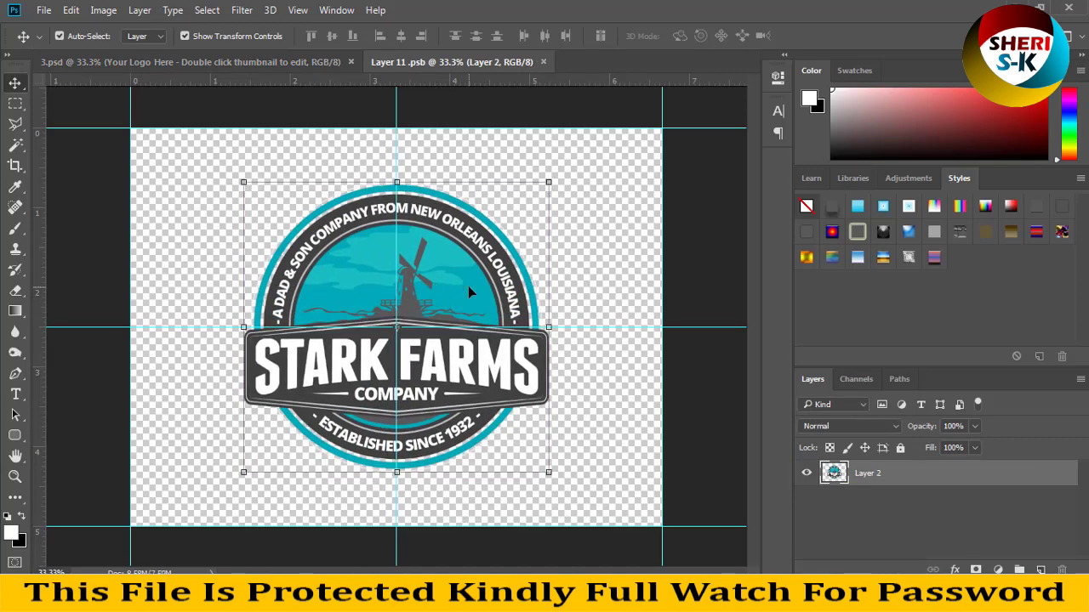
{"action": "left_click", "coordinate": [1039, 569], "text": "ctrl"}
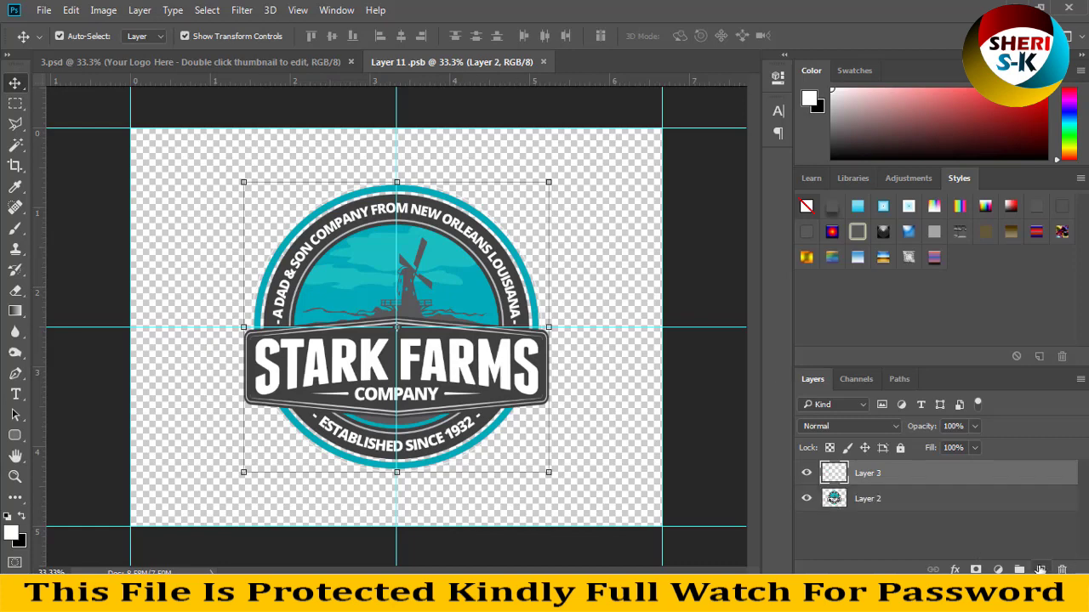
{"action": "left_click", "coordinate": [917, 475]}
{"action": "key", "text": "ctrl+e"}
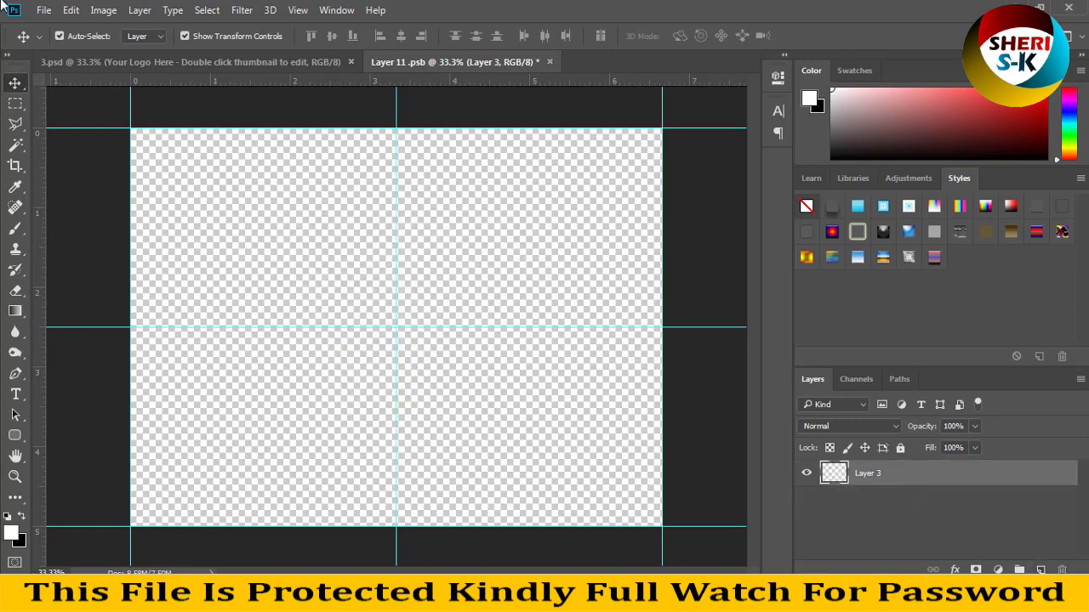
Open the logo.png file via File > Open
{"action": "left_click", "coordinate": [43, 10]}
{"action": "left_click", "coordinate": [51, 39]}
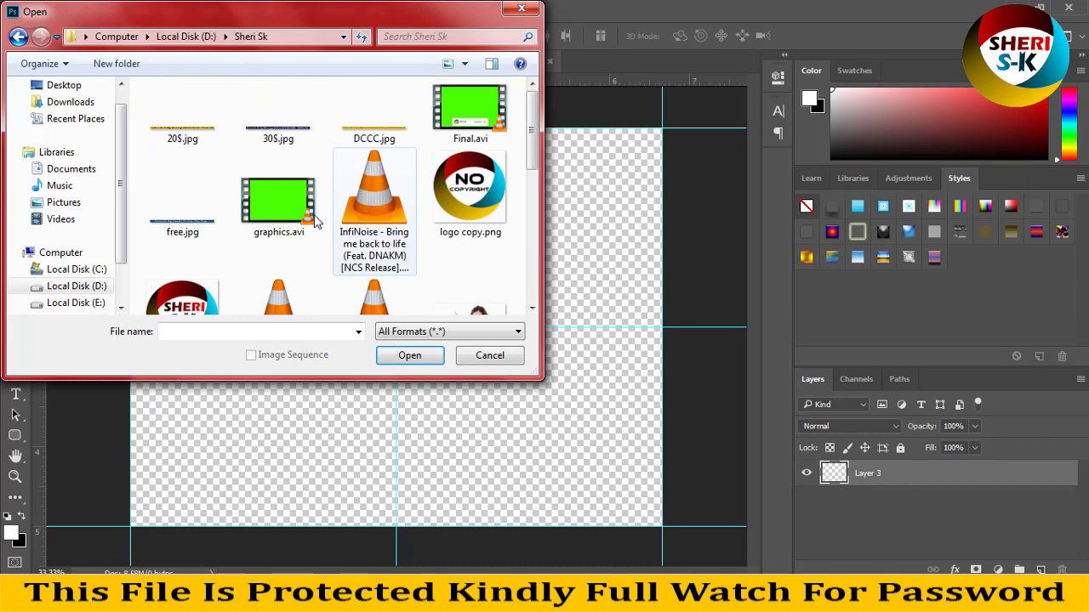
{"action": "scroll", "coordinate": [192, 170], "scroll_direction": "down", "scroll_amount": 3}
{"action": "scroll", "coordinate": [187, 162], "scroll_direction": "down", "scroll_amount": 2}
{"action": "left_click", "coordinate": [185, 141]}
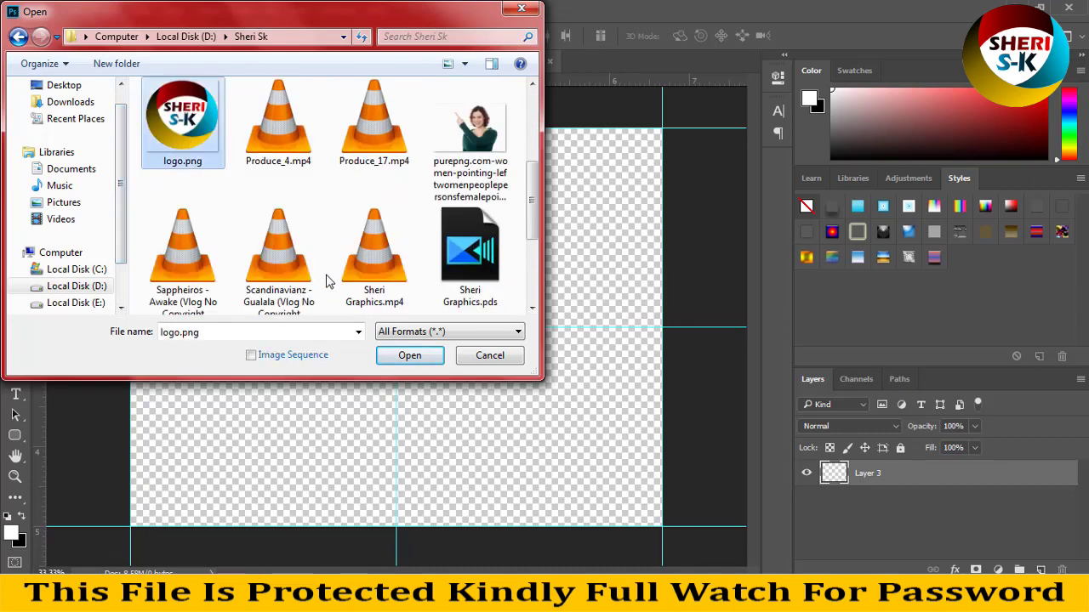
{"action": "left_click", "coordinate": [408, 356]}
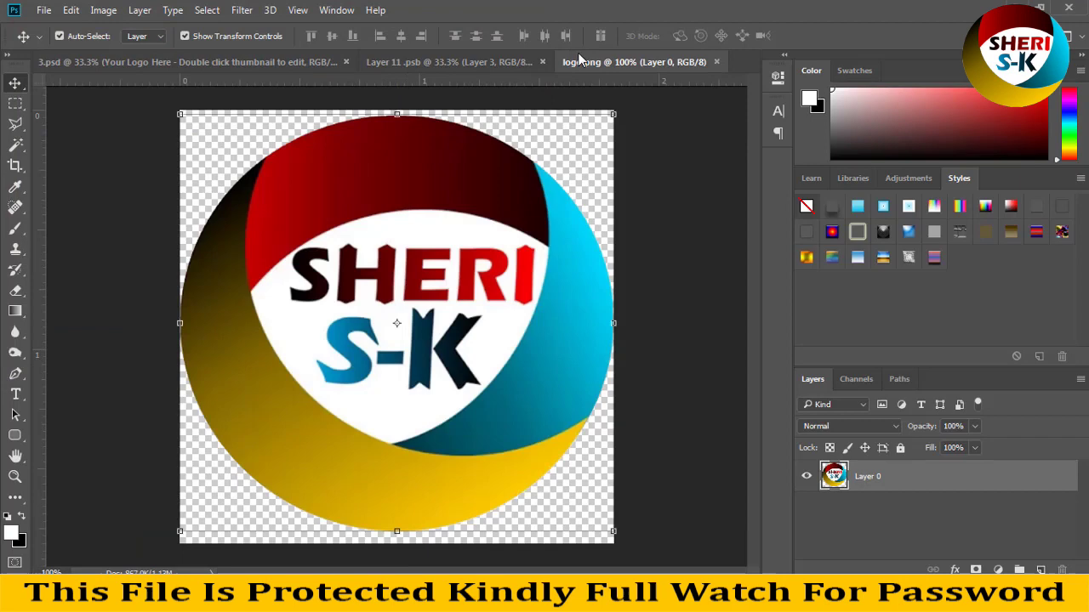
Drag the SHERI S-K logo into the smart object, enlarge it to about 148%, and save
{"action": "left_click_drag", "start_coordinate": [578, 60], "coordinate": [714, 136]}
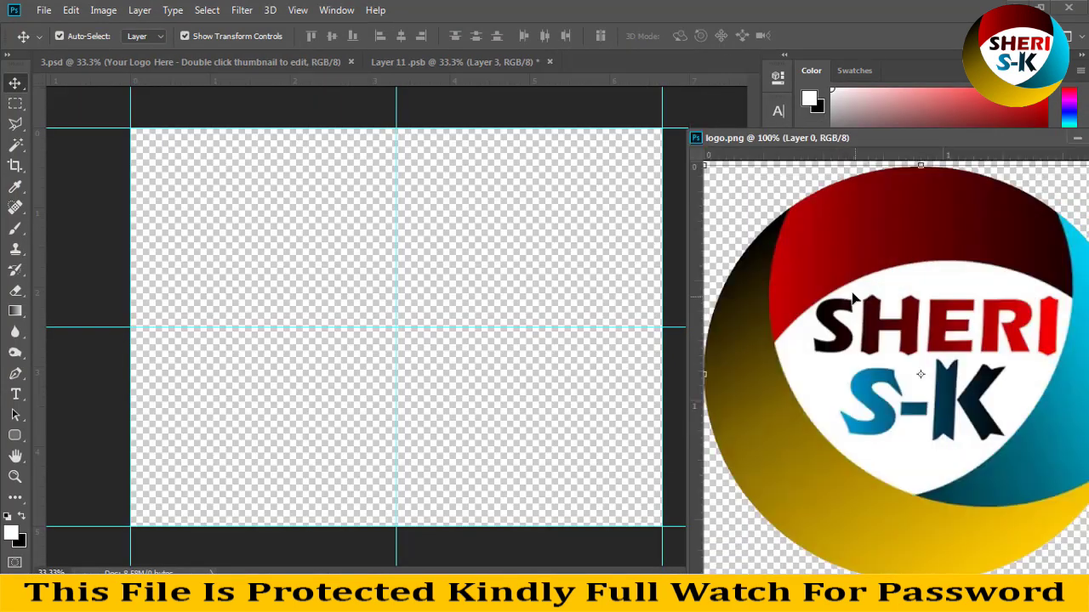
{"action": "left_click_drag", "start_coordinate": [381, 325], "coordinate": [381, 326]}
{"action": "left_click_drag", "start_coordinate": [438, 283], "coordinate": [534, 230]}
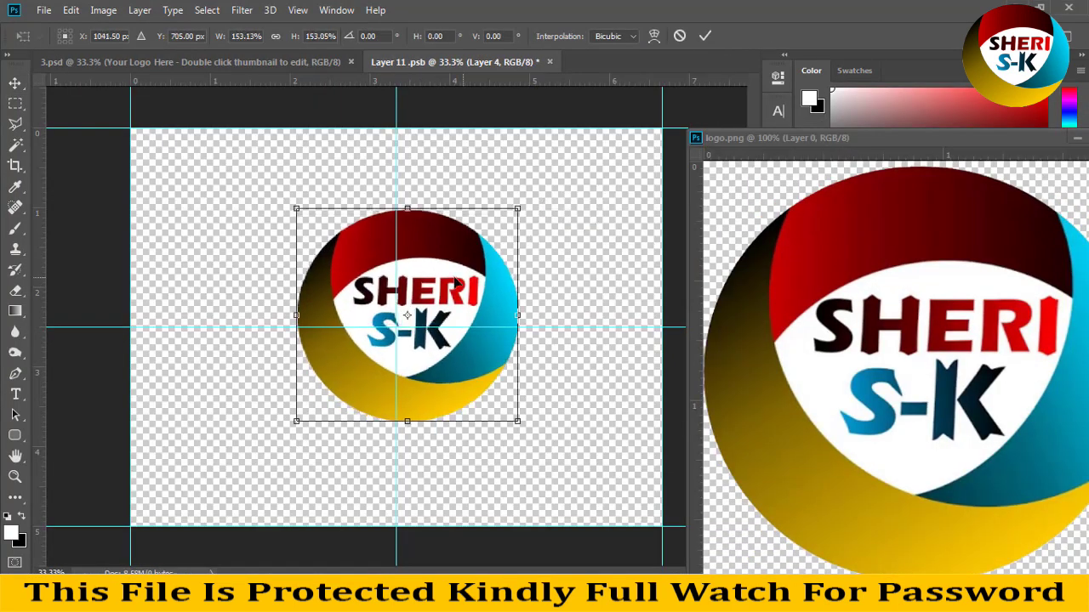
{"action": "left_click_drag", "start_coordinate": [465, 282], "coordinate": [451, 285]}
{"action": "key", "text": "Return"}
{"action": "key", "text": "ctrl+s"}
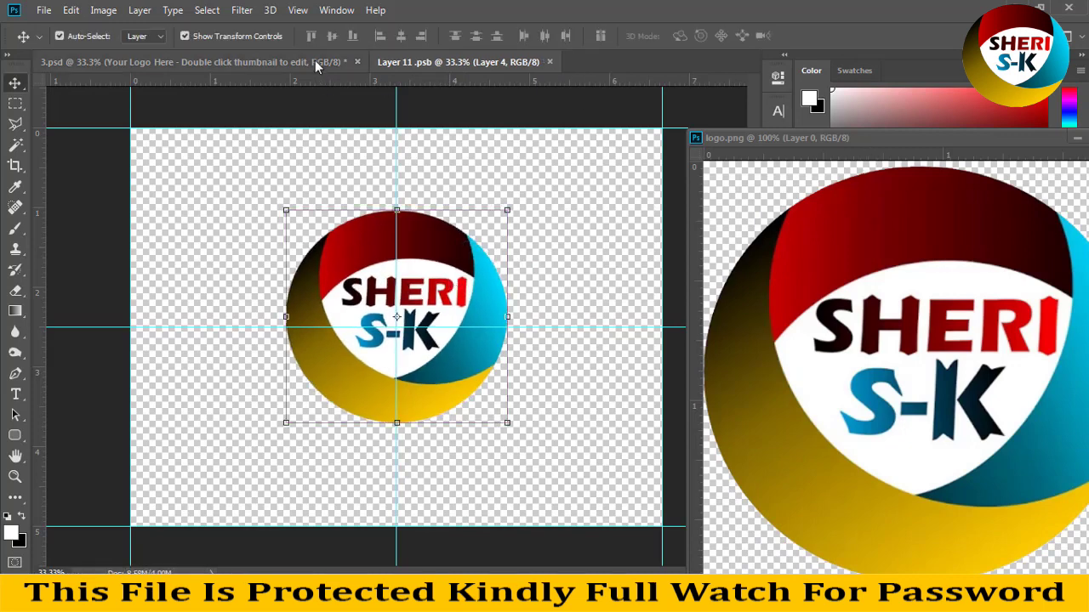
Close the smart object and the 3.psd mock-up without saving
{"action": "left_click", "coordinate": [346, 65]}
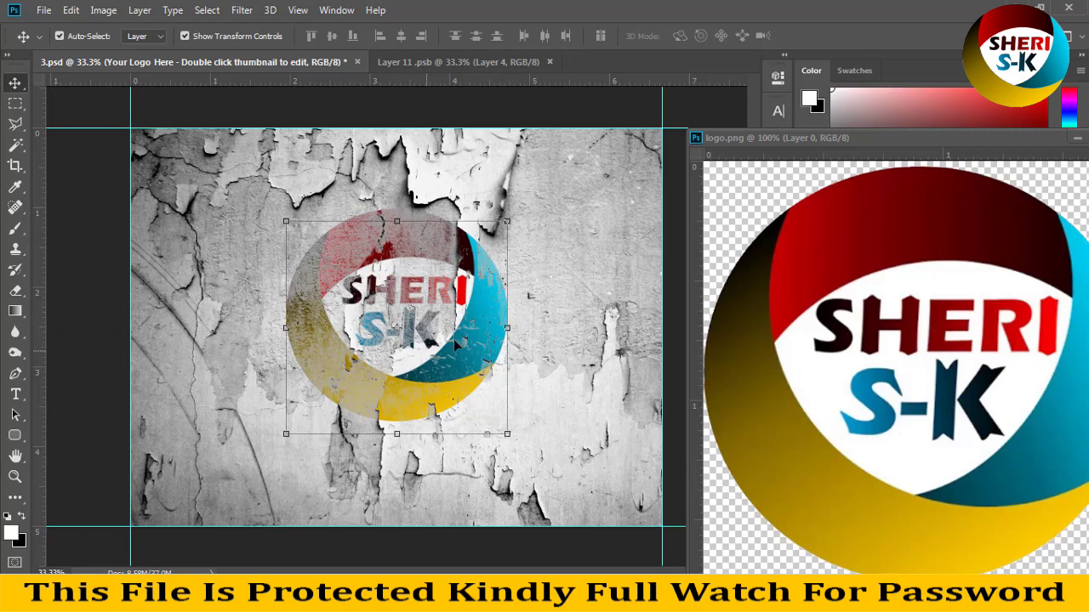
{"action": "left_click", "coordinate": [550, 62]}
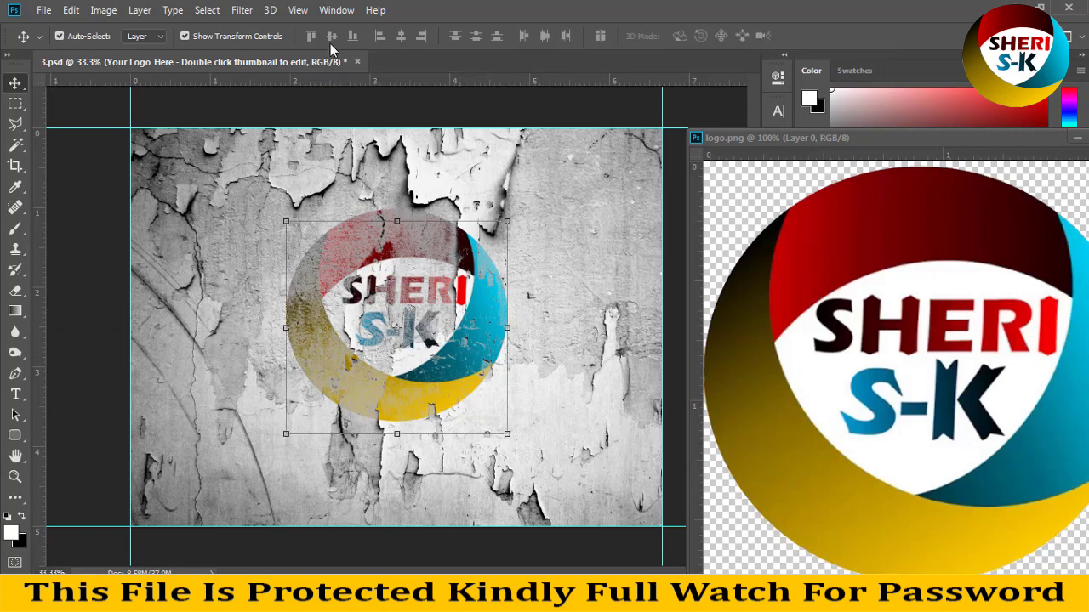
{"action": "left_click", "coordinate": [357, 62]}
{"action": "left_click", "coordinate": [518, 222]}
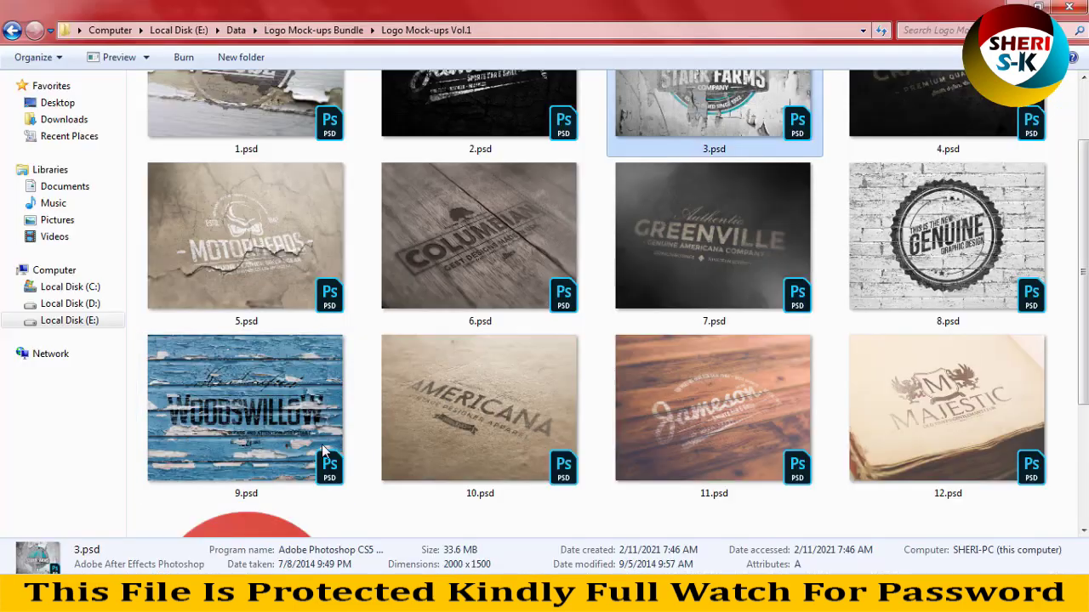
Open 9.psd in Photoshop using Open with from Explorer
{"action": "left_click", "coordinate": [399, 389]}
{"action": "scroll", "coordinate": [403, 378], "scroll_direction": "down", "scroll_amount": 3}
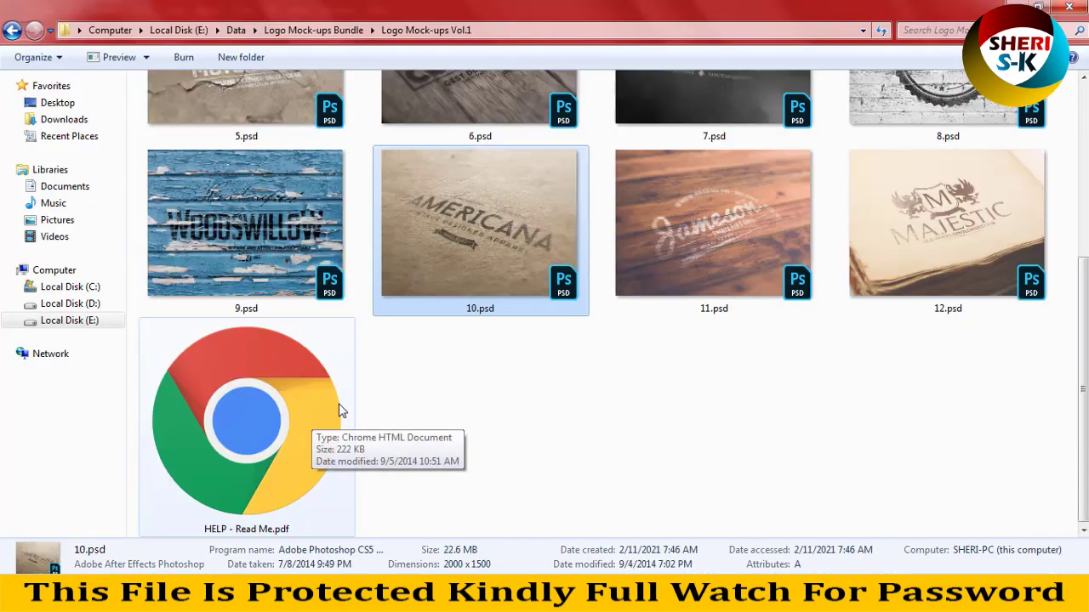
{"action": "right_click", "coordinate": [225, 227]}
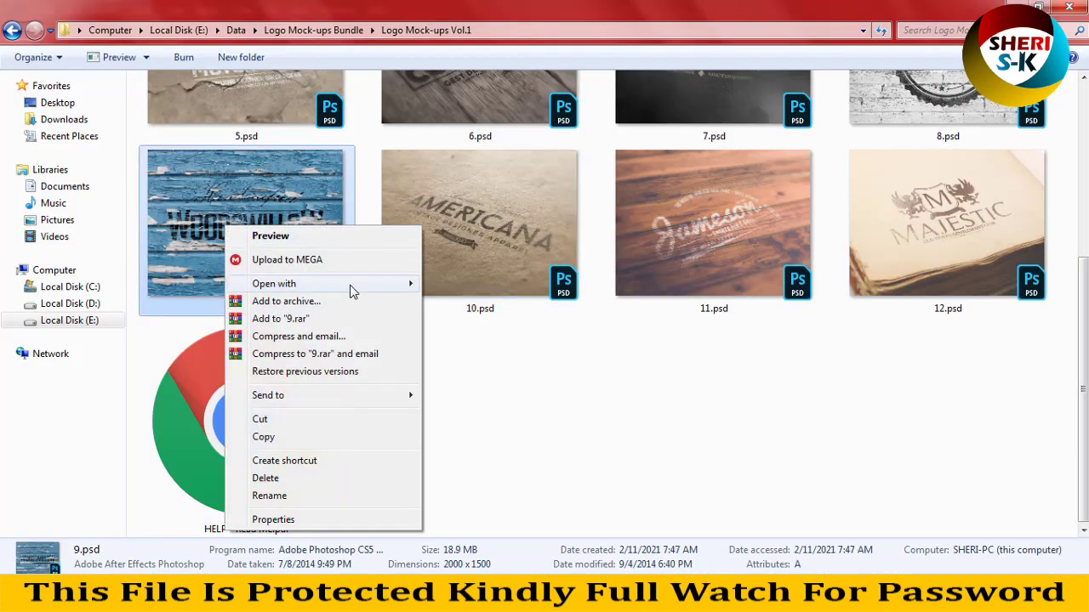
{"action": "mouse_move", "coordinate": [323, 283]}
{"action": "left_click", "coordinate": [468, 300]}
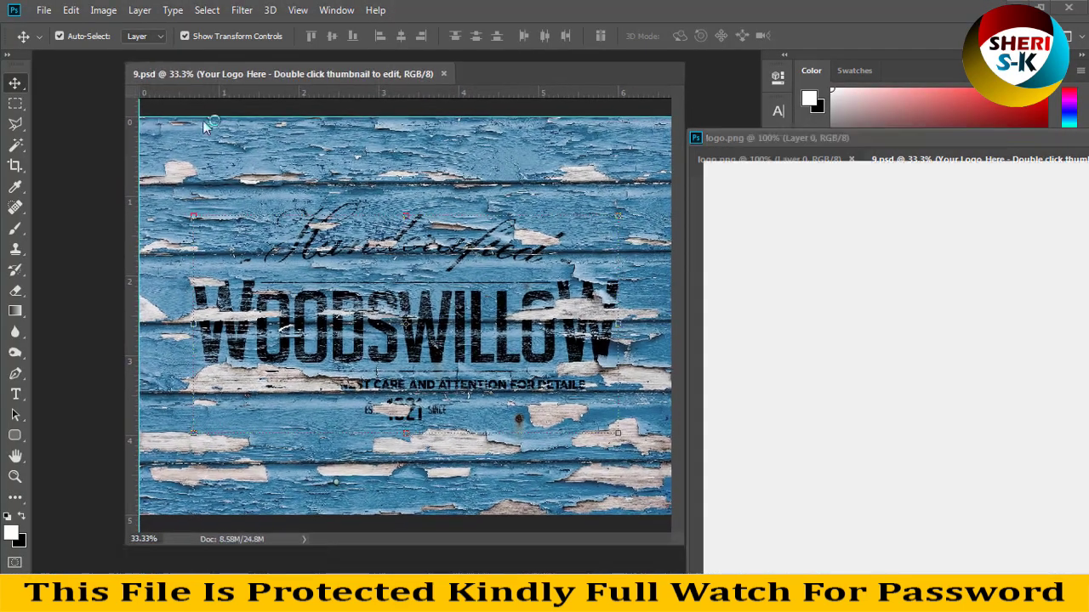
Float the 9.psd and logo windows, open the Your Logo Here smart object, and add a layer
{"action": "left_click_drag", "start_coordinate": [875, 159], "coordinate": [143, 57]}
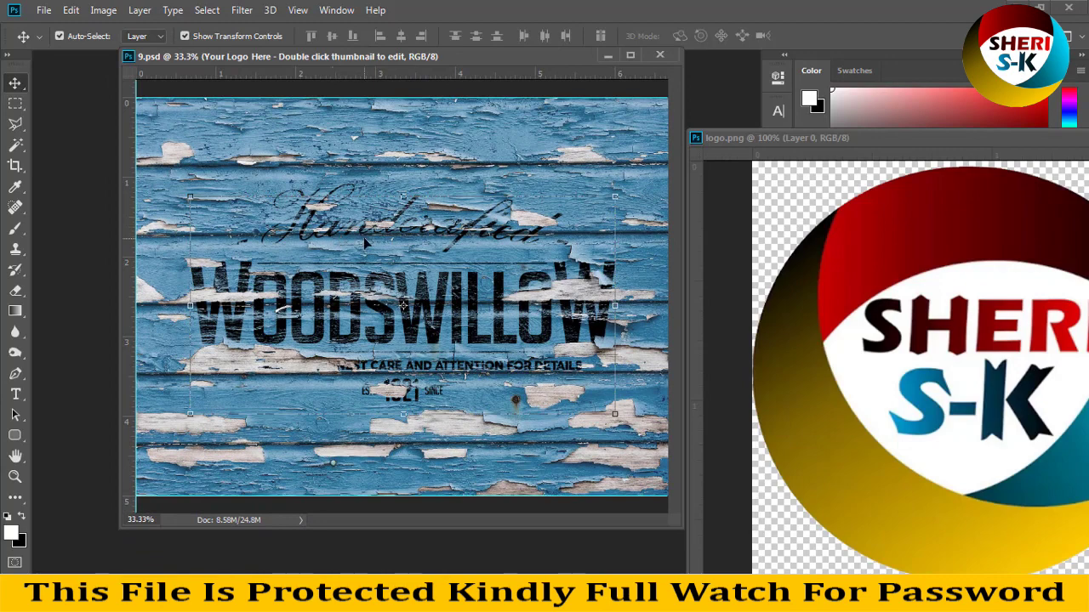
{"action": "left_click_drag", "start_coordinate": [859, 138], "coordinate": [478, 346]}
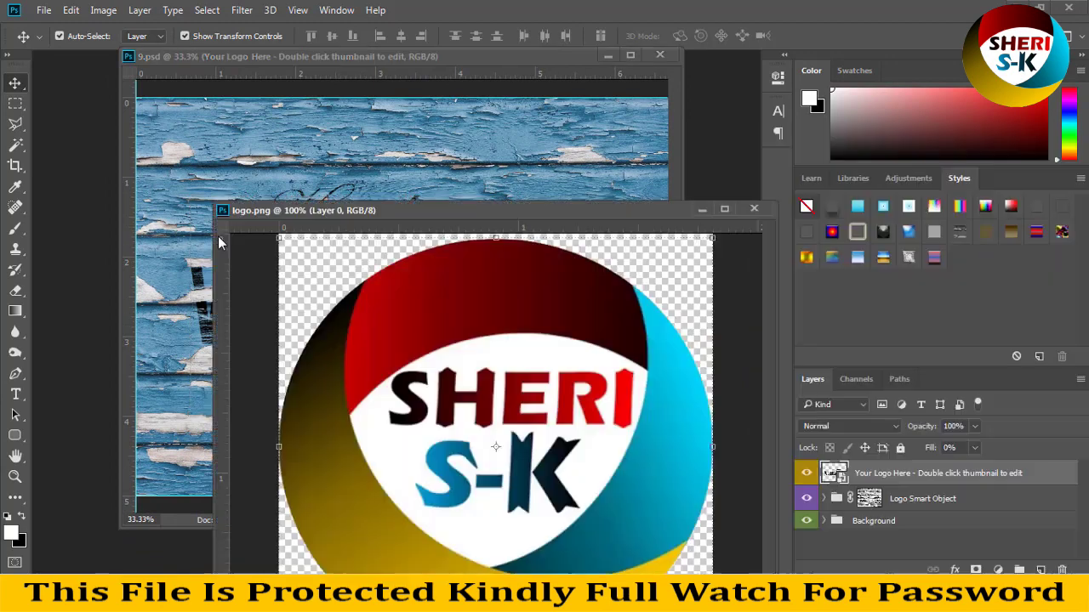
{"action": "left_click", "coordinate": [478, 346]}
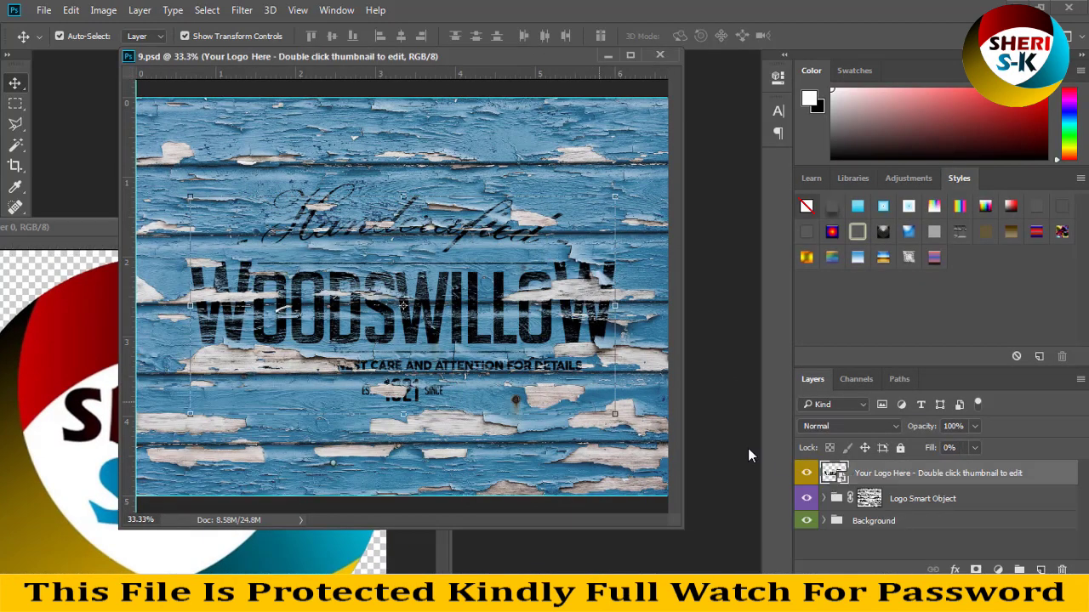
{"action": "double_click", "coordinate": [835, 473]}
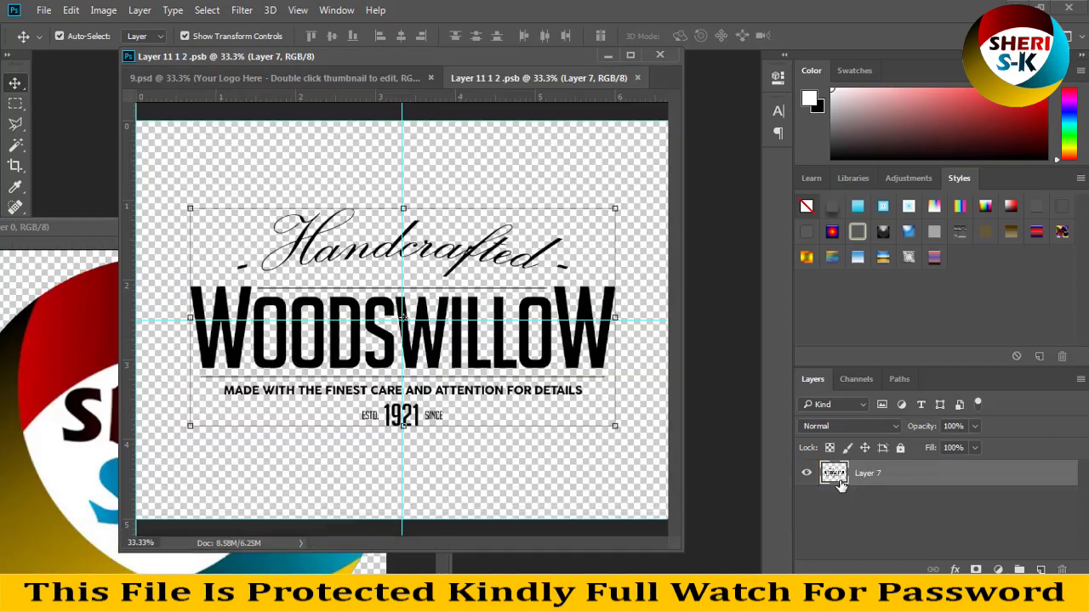
{"action": "left_click", "coordinate": [1038, 570]}
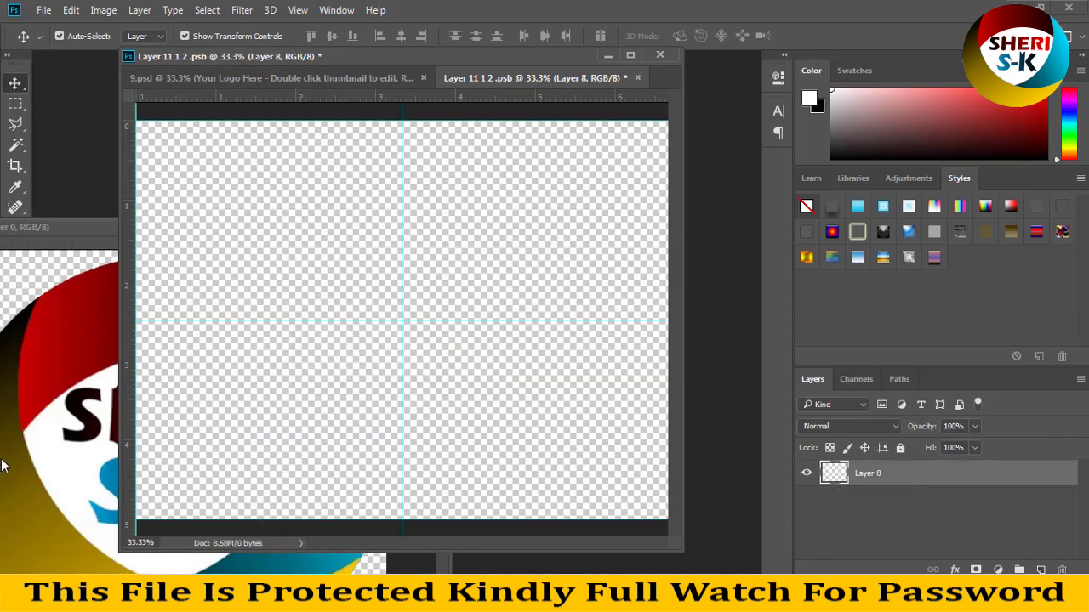
Drag in the SHERI S-K logo, enlarge and centre it, save, and close the smart object
{"action": "left_click_drag", "start_coordinate": [552, 366], "coordinate": [415, 292]}
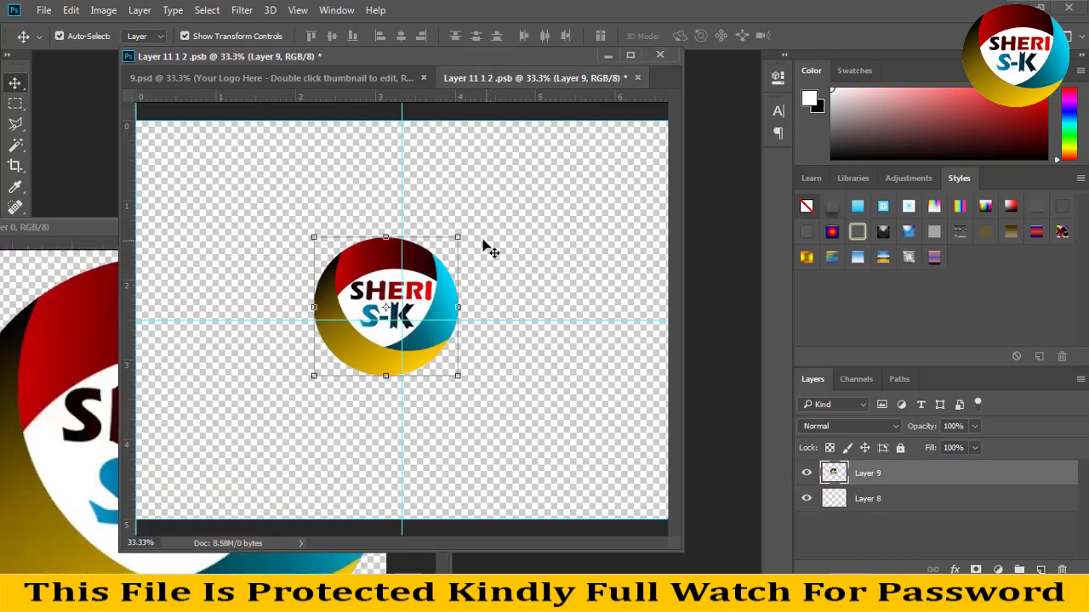
{"action": "left_click_drag", "start_coordinate": [487, 221], "coordinate": [535, 171]}
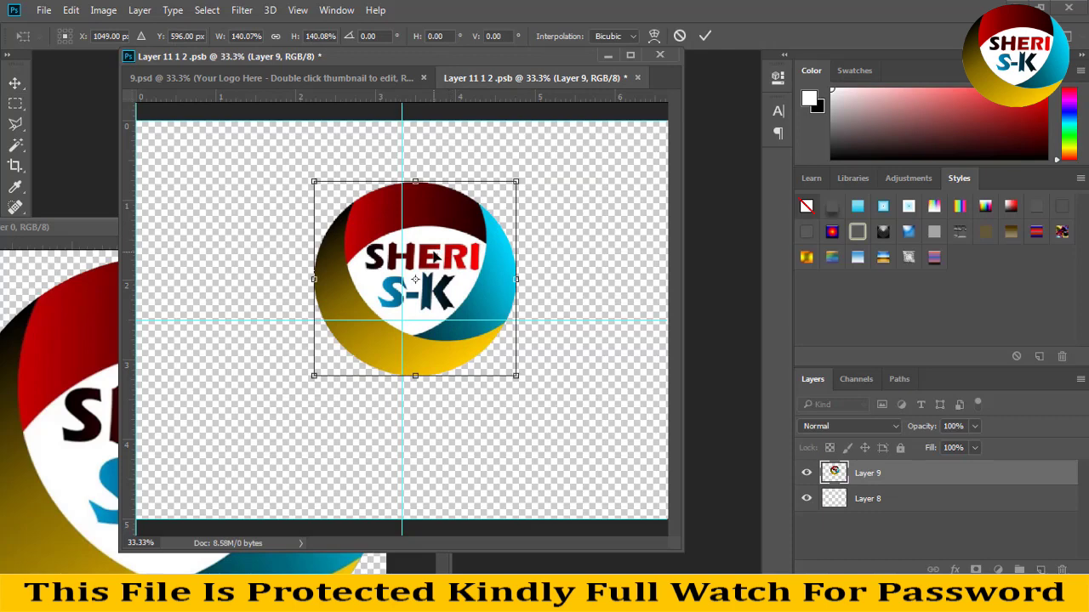
{"action": "key", "text": "Return"}
{"action": "left_click_drag", "start_coordinate": [455, 244], "coordinate": [436, 249]}
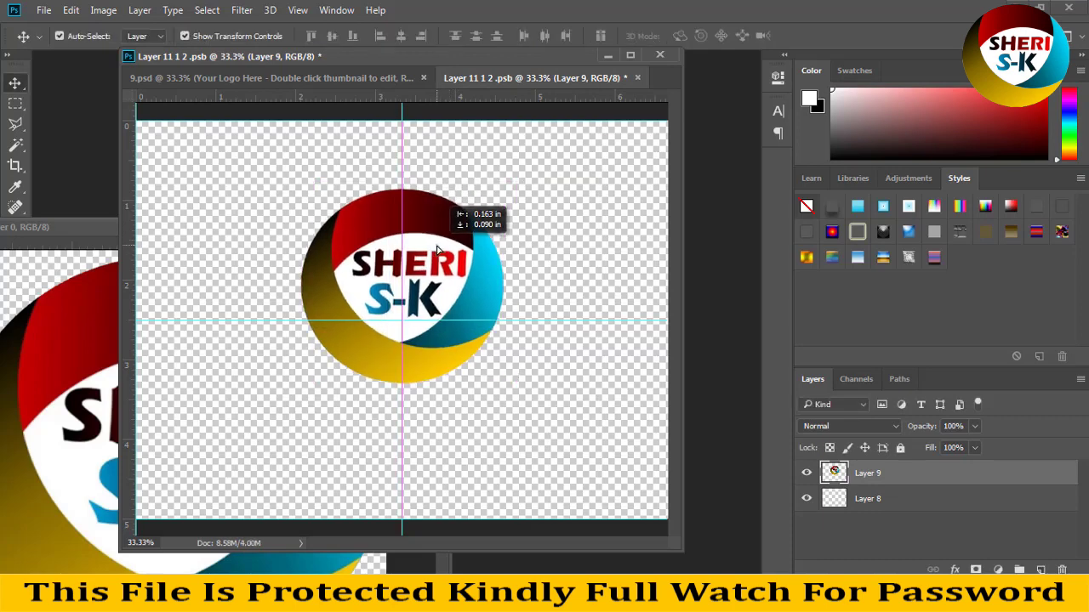
{"action": "key", "text": "ctrl+s"}
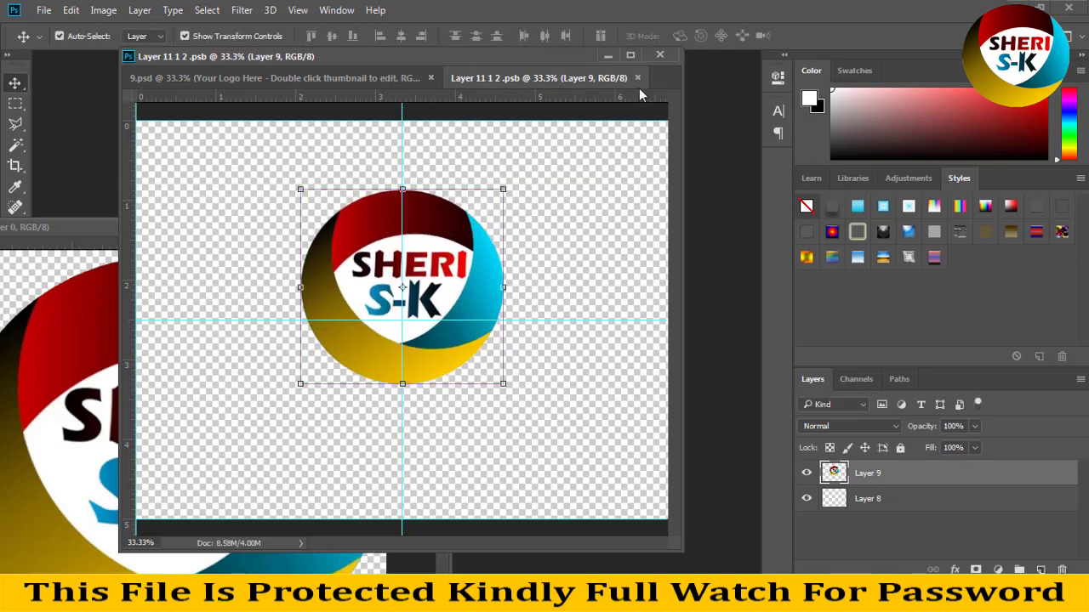
{"action": "left_click", "coordinate": [637, 78]}
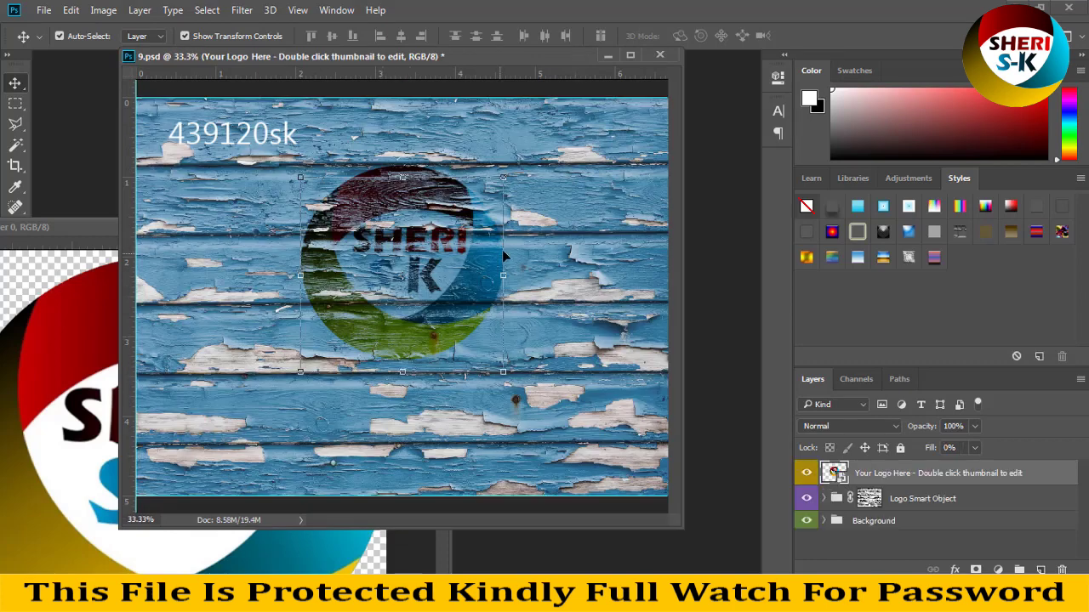
{"action": "left_click_drag", "start_coordinate": [477, 266], "coordinate": [477, 261]}
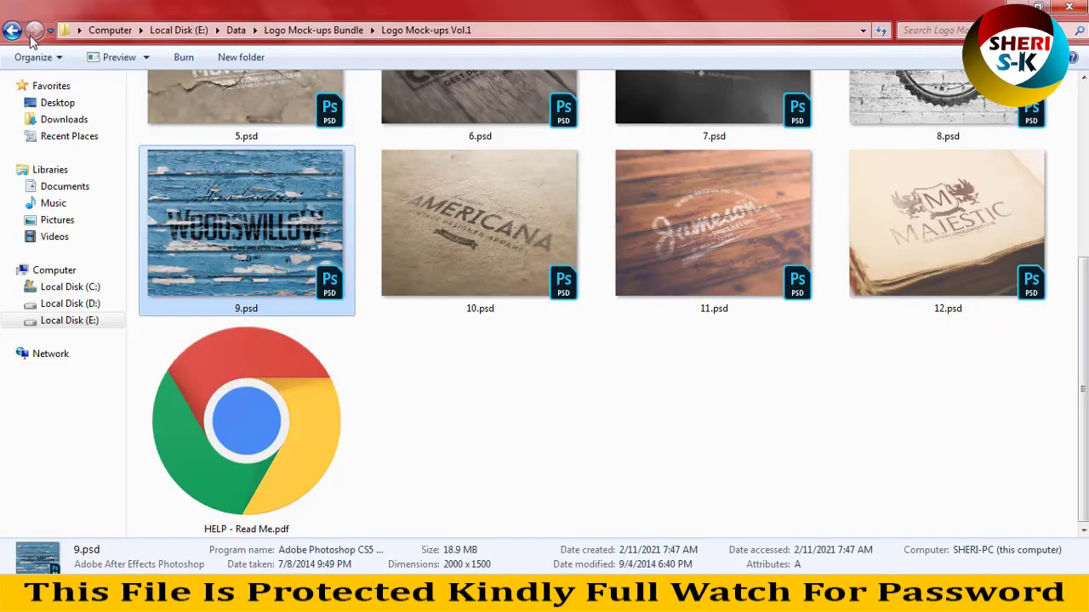
{"action": "left_click", "coordinate": [12, 30]}
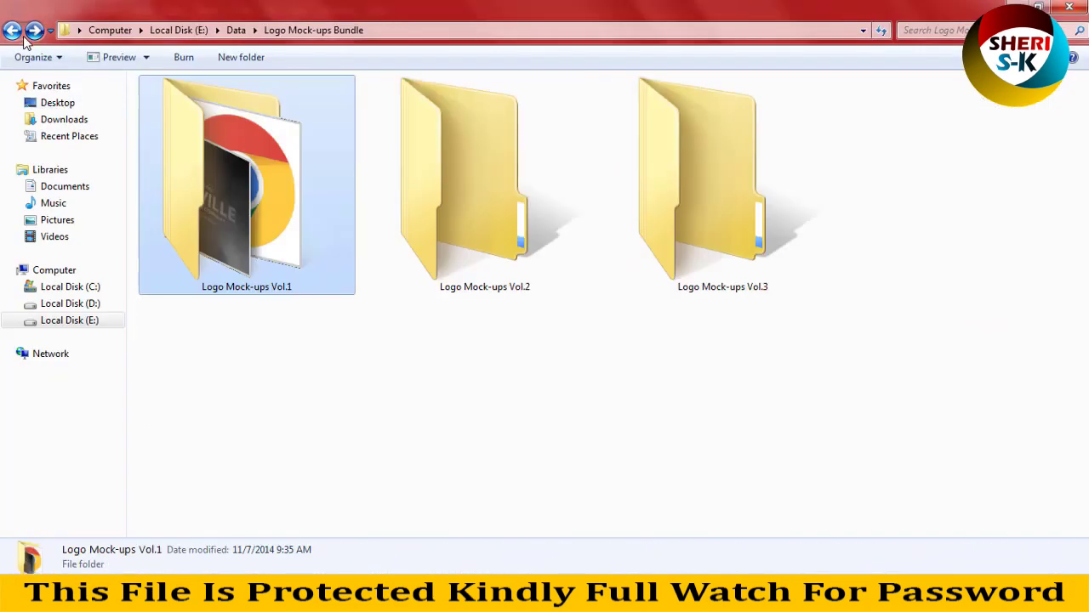
Drag-select the Vol.2 and Vol.3 folders, then clear the selection
{"action": "left_click_drag", "start_coordinate": [850, 384], "coordinate": [511, 230]}
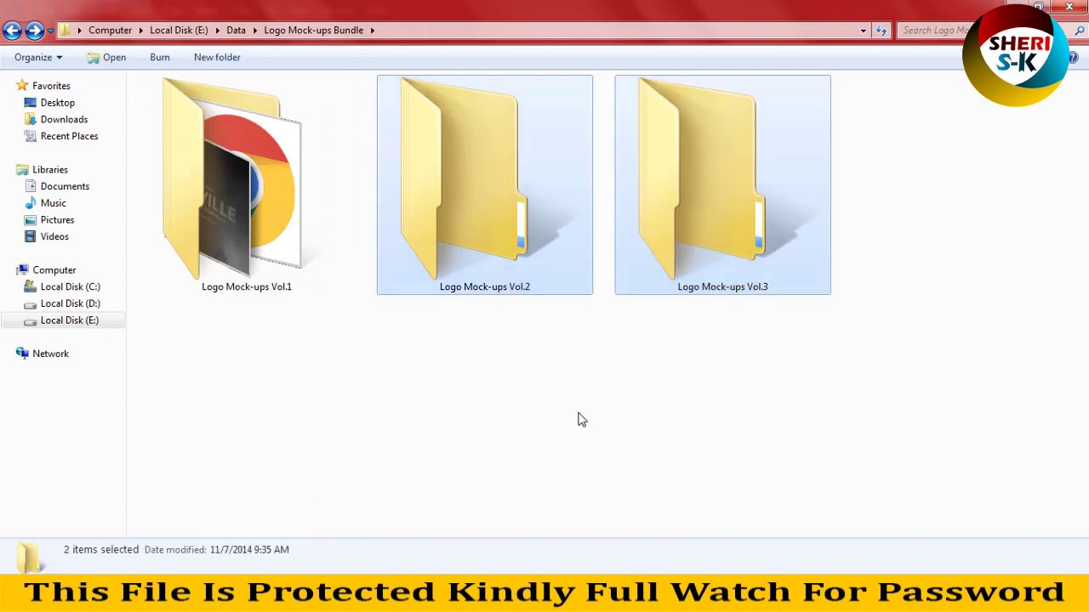
{"action": "left_click", "coordinate": [637, 302]}
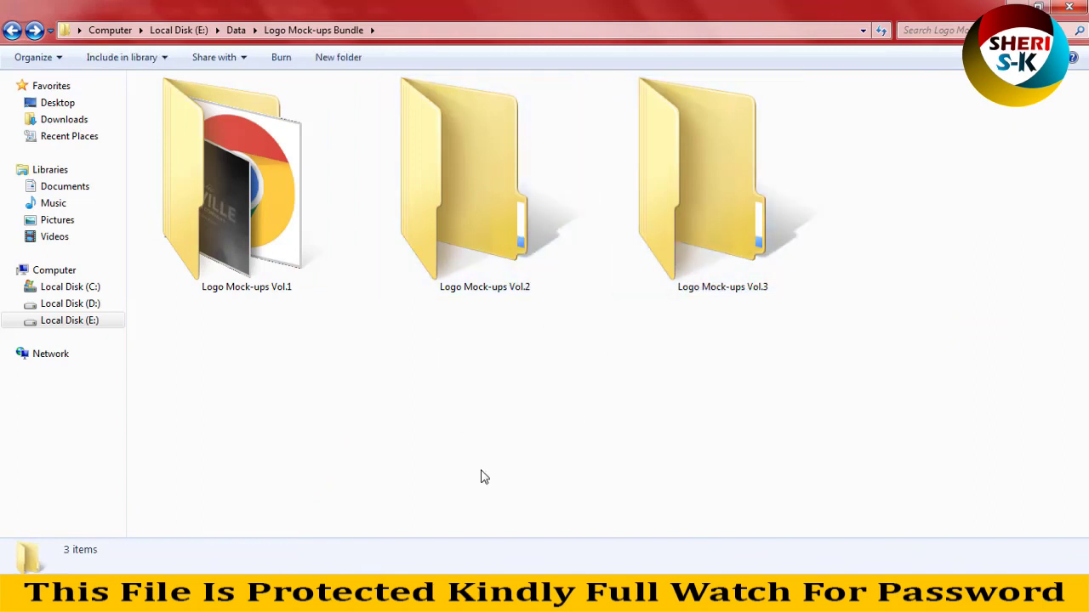